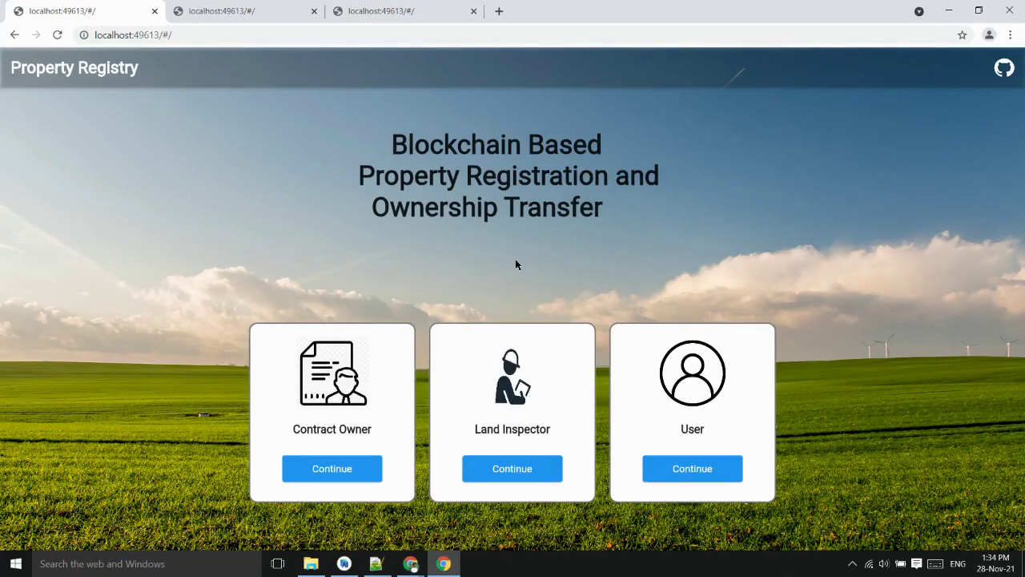
Log in as the contract owner with the private key from the saved credentials file
{"action": "left_click", "coordinate": [362, 469]}
{"action": "left_click", "coordinate": [383, 566]}
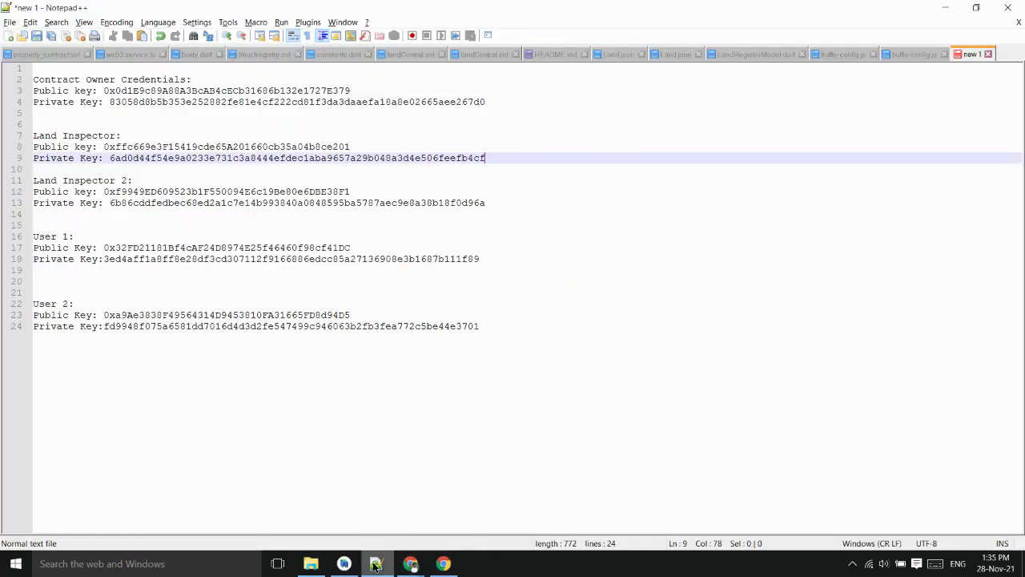
{"action": "double_click", "coordinate": [288, 102]}
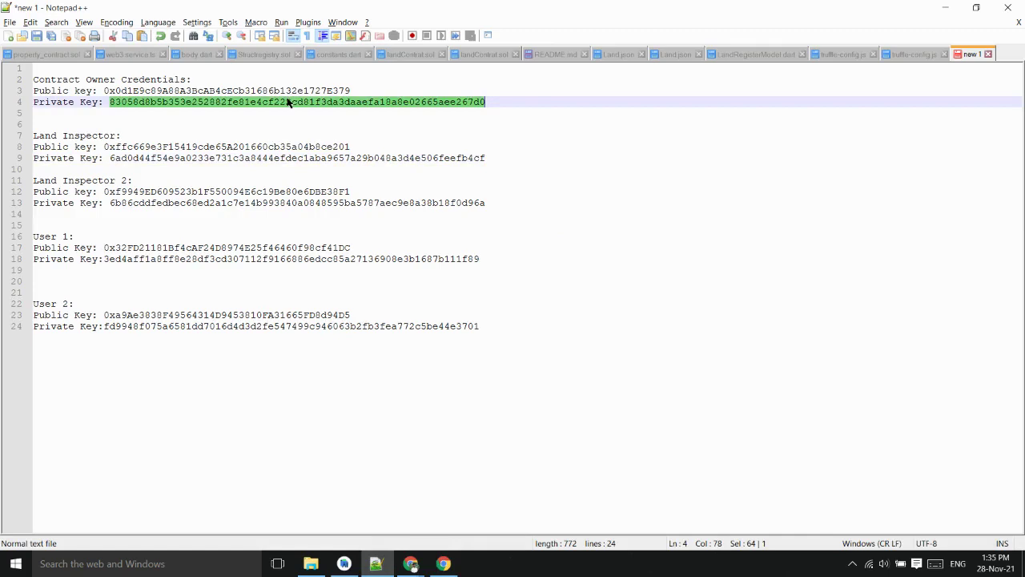
{"action": "key", "text": "alt+Tab"}
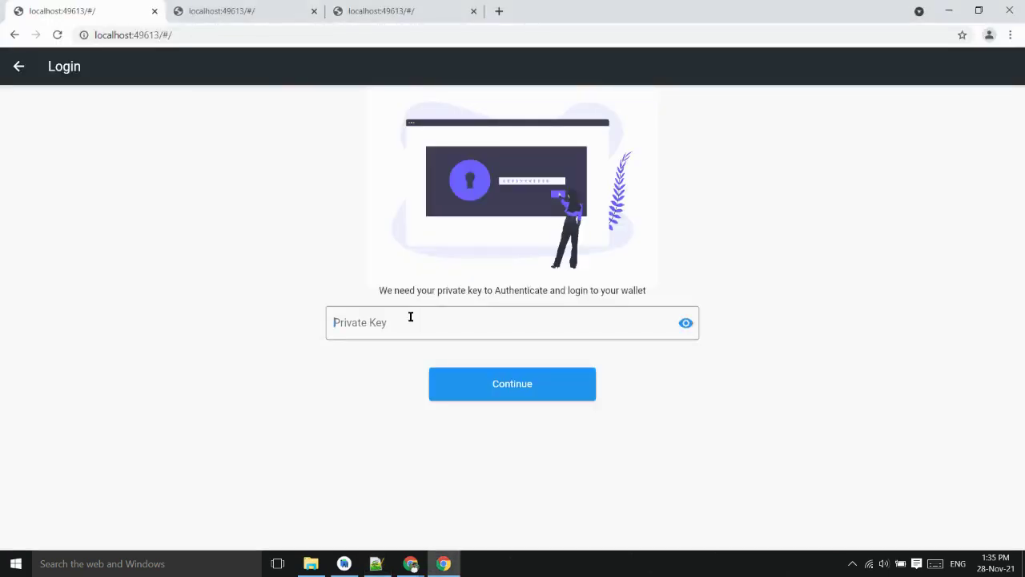
{"action": "key", "text": "ctrl+v"}
{"action": "left_click", "coordinate": [534, 378]}
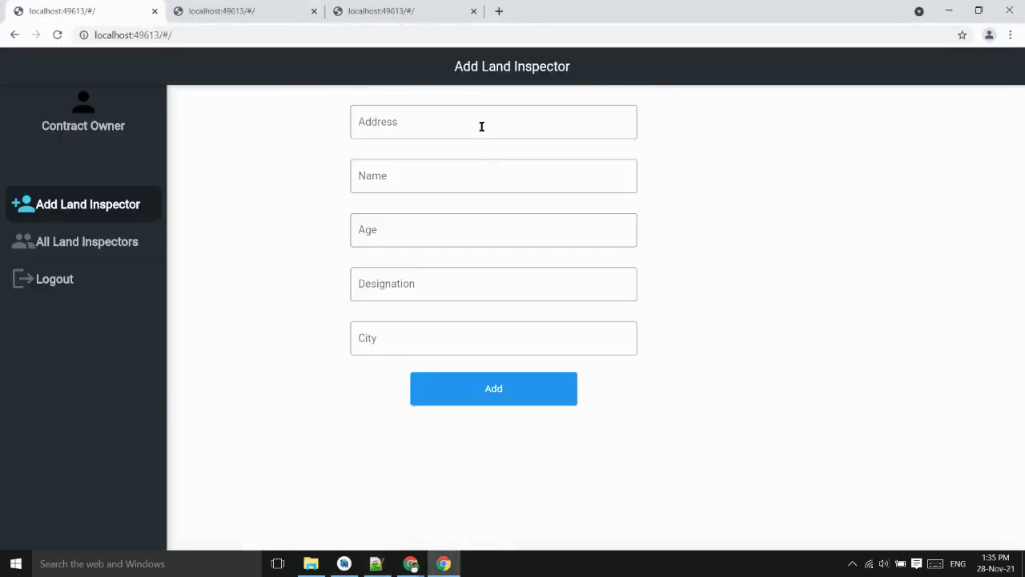
Add a land inspector using their public key as address: age 22, Sub Register, Solapur
{"action": "left_click", "coordinate": [377, 564]}
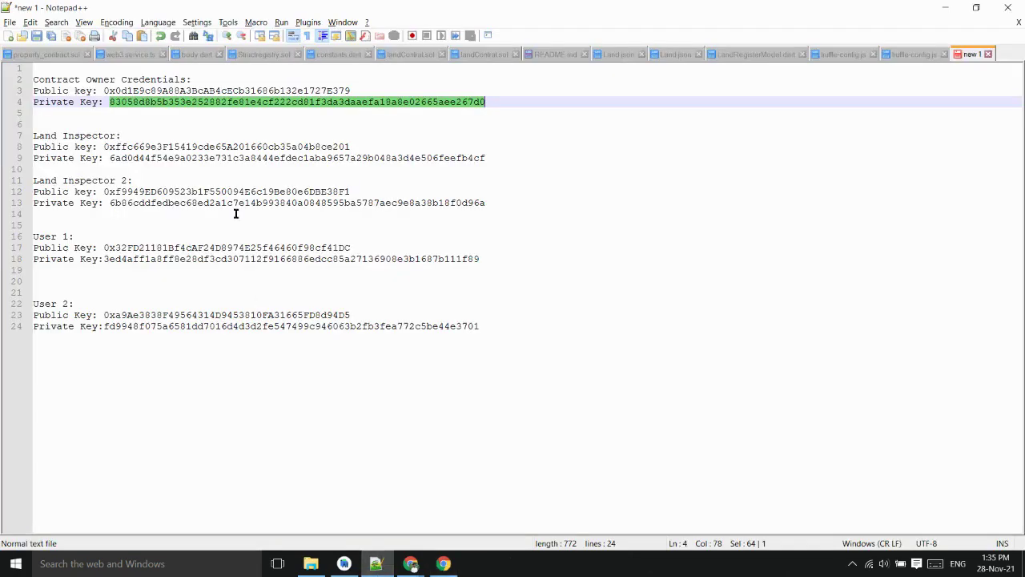
{"action": "double_click", "coordinate": [229, 147]}
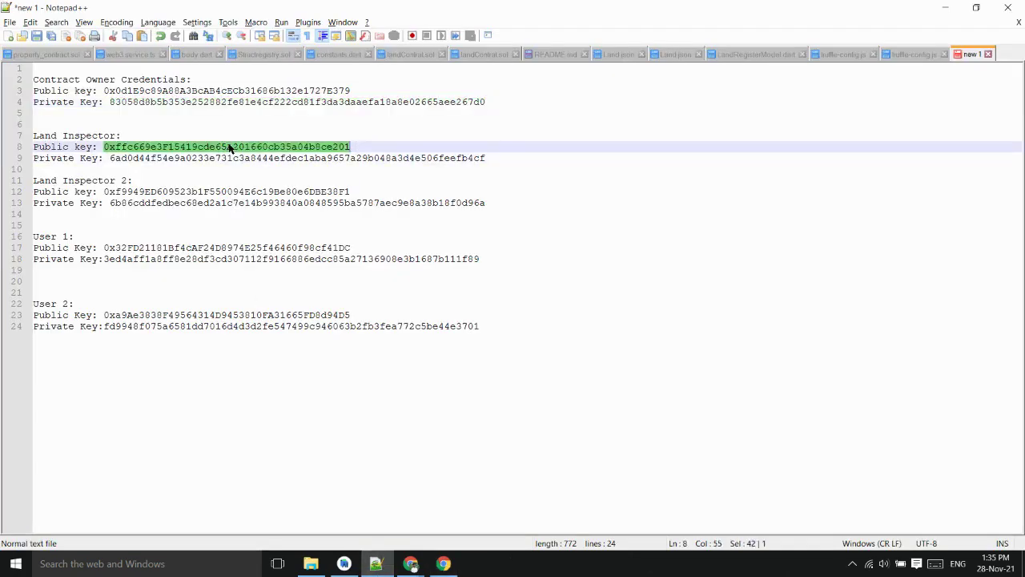
{"action": "key", "text": "ctrl+c"}
{"action": "key", "text": "alt+Tab"}
{"action": "left_click", "coordinate": [393, 123]}
{"action": "key", "text": "ctrl+v"}
{"action": "key", "text": "Tab"}
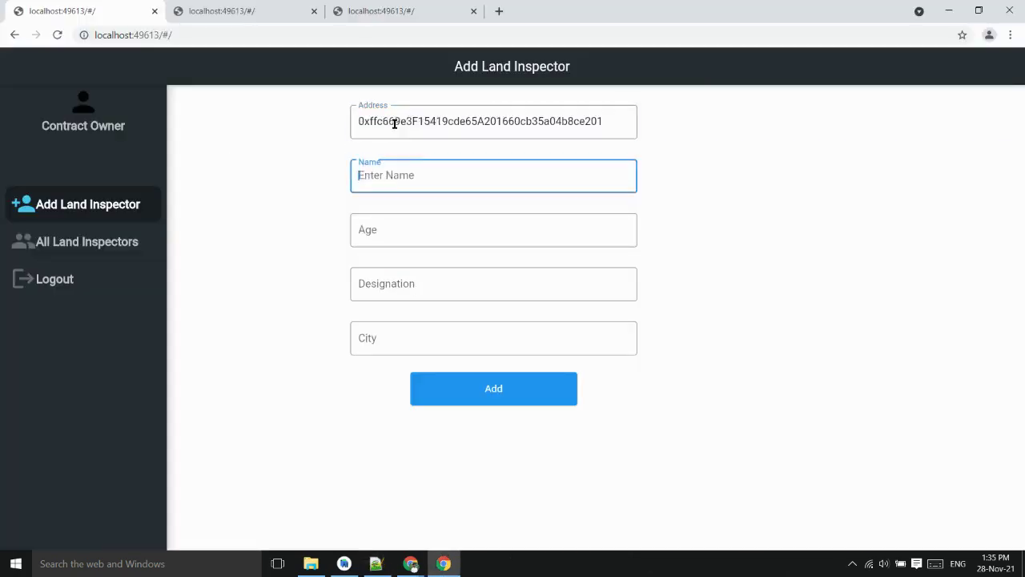
{"action": "type", "text": "S"}
{"action": "left_click", "coordinate": [534, 387]}
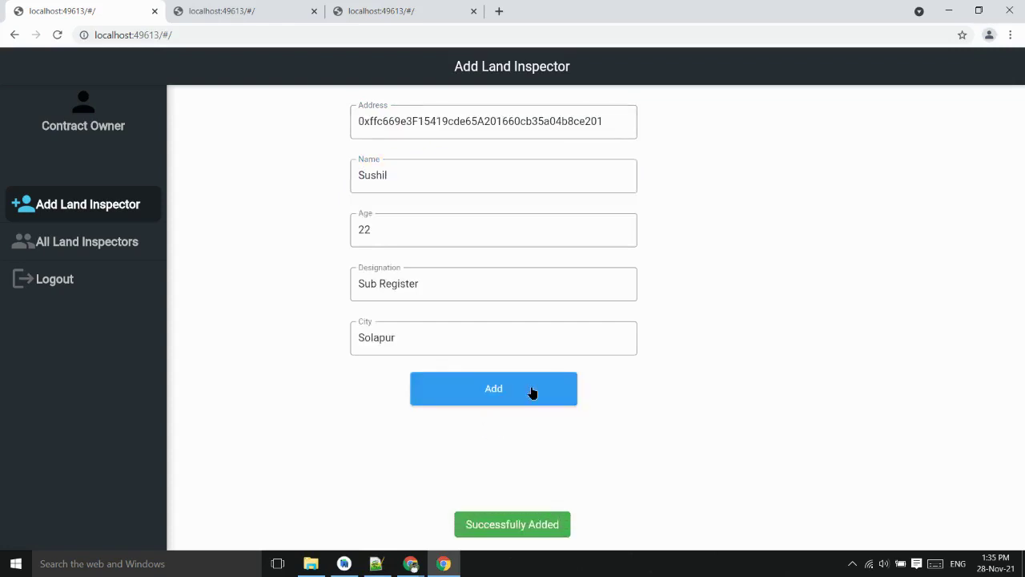
Log out of the contract owner account and log in as User 1 using their copied private key
{"action": "left_click", "coordinate": [64, 277]}
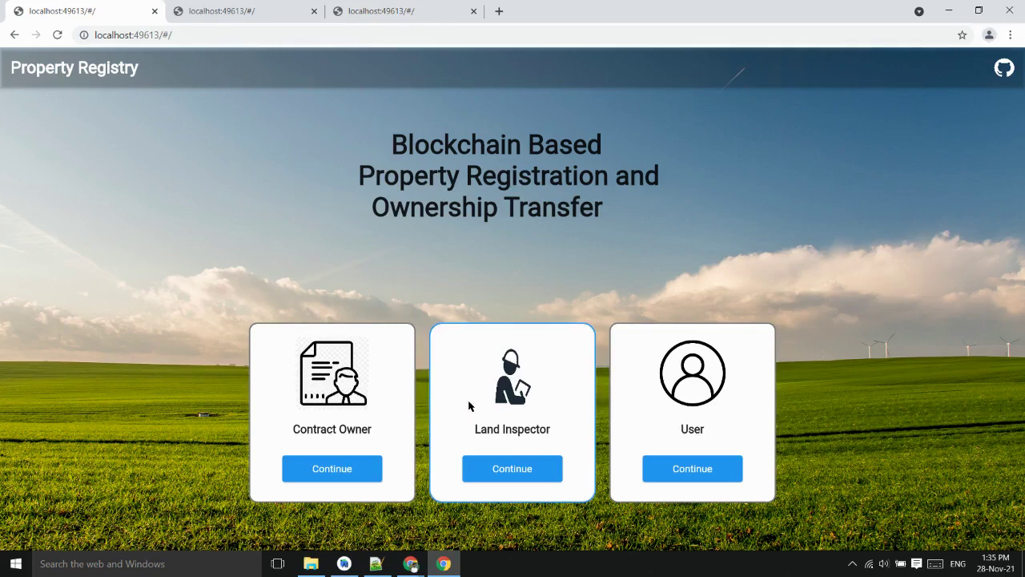
{"action": "left_click", "coordinate": [721, 471]}
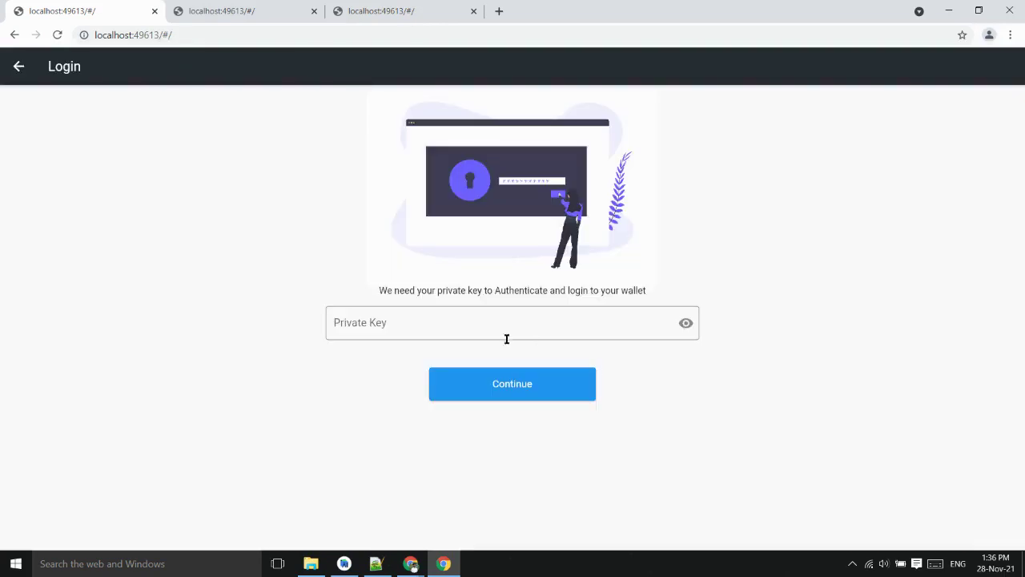
{"action": "left_click", "coordinate": [375, 563]}
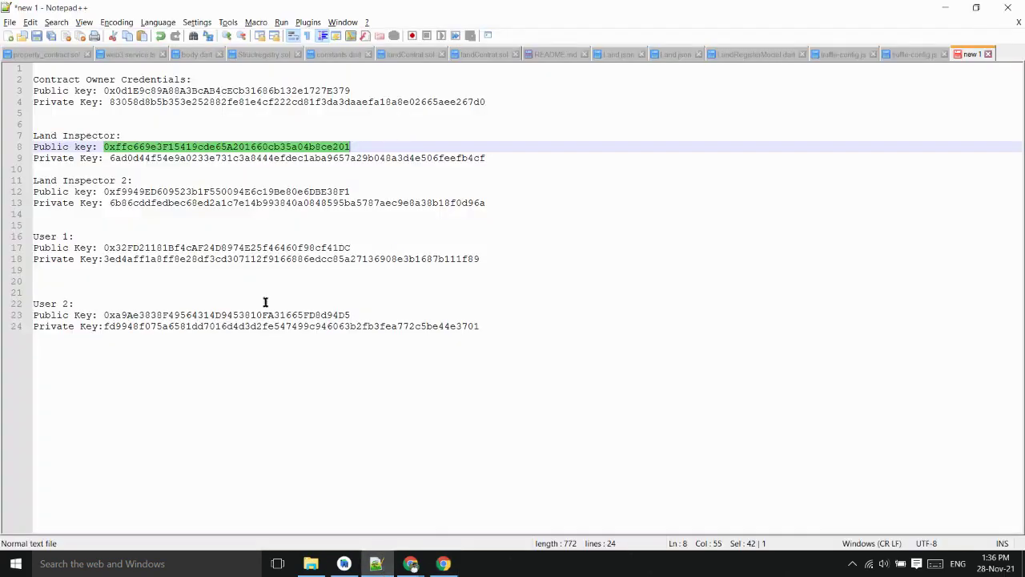
{"action": "left_click", "coordinate": [218, 202]}
{"action": "double_click", "coordinate": [218, 203]}
{"action": "left_click", "coordinate": [218, 267]}
{"action": "left_click", "coordinate": [218, 249]}
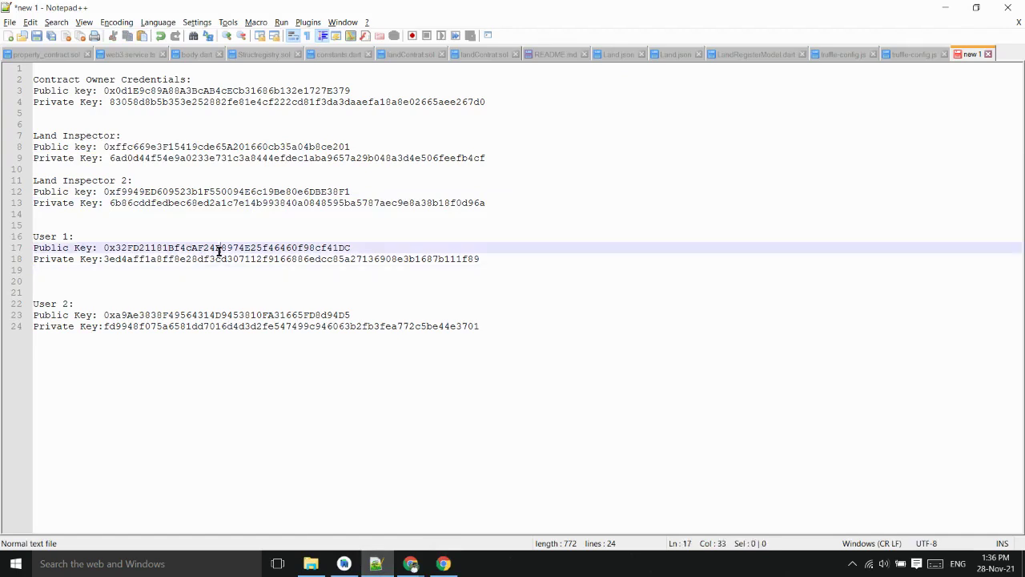
{"action": "double_click", "coordinate": [222, 249]}
{"action": "double_click", "coordinate": [223, 258]}
{"action": "key", "text": "alt+Tab"}
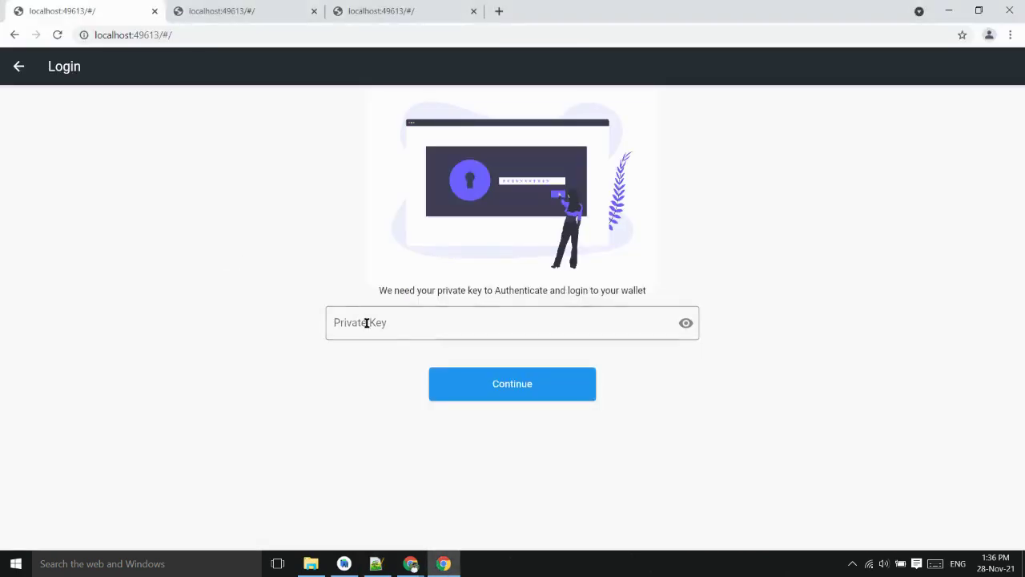
{"action": "left_click", "coordinate": [366, 322]}
{"action": "key", "text": "ctrl+v"}
{"action": "left_click", "coordinate": [565, 391]}
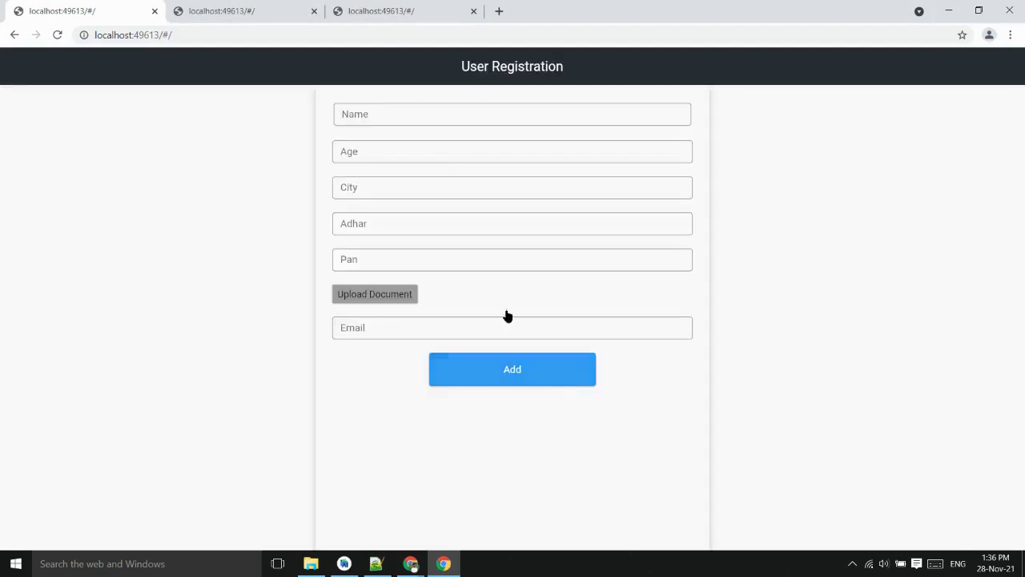
Register User 1 with their name, ID numbers and e-mail and the Aadhaar-card.jpg document, then continue to the dashboard
{"action": "left_click", "coordinate": [414, 117]}
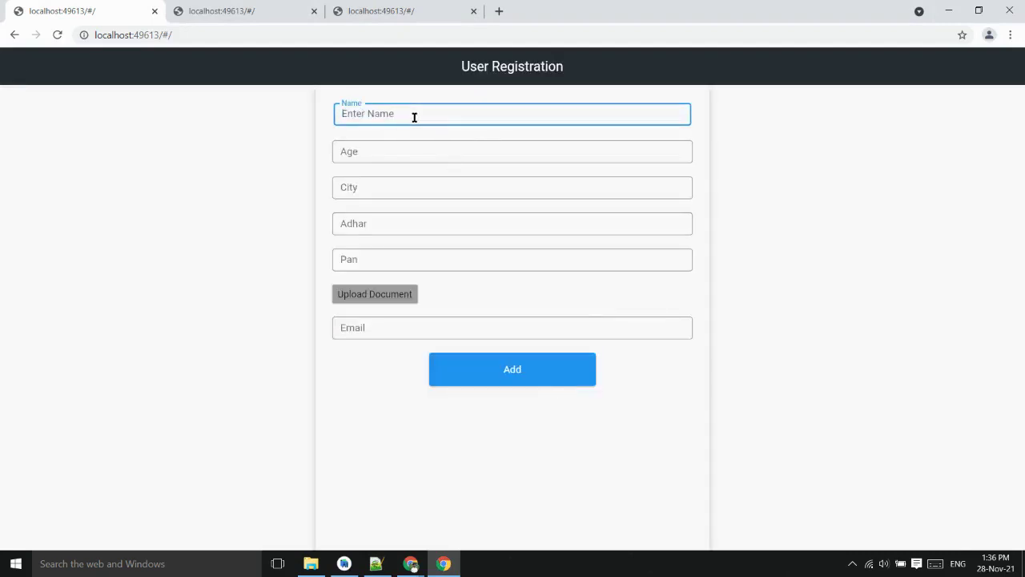
{"action": "type", "text": "Saurabh"}
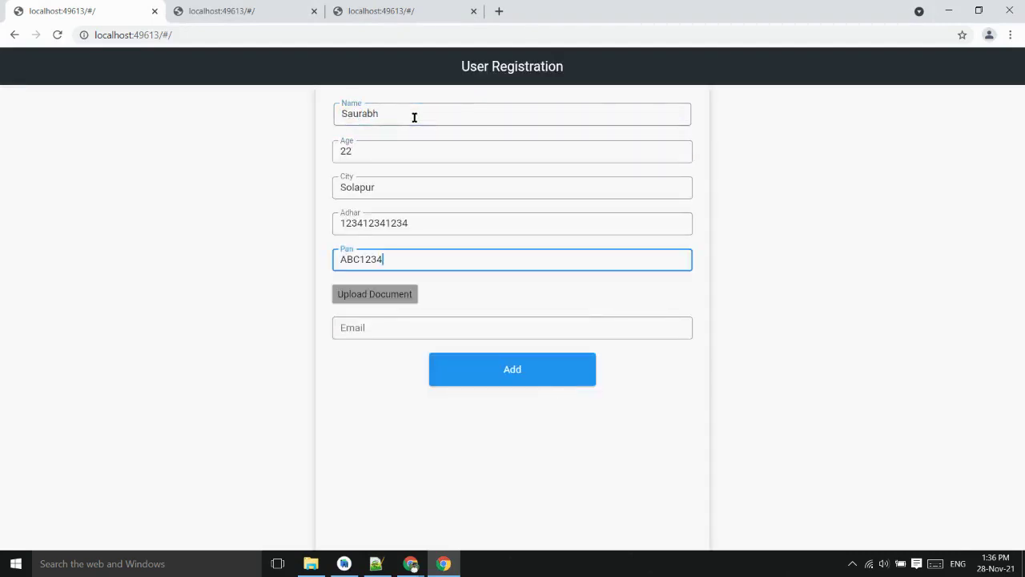
{"action": "type", "text": "1234123"}
{"action": "left_click", "coordinate": [400, 302]}
{"action": "left_click", "coordinate": [230, 120]}
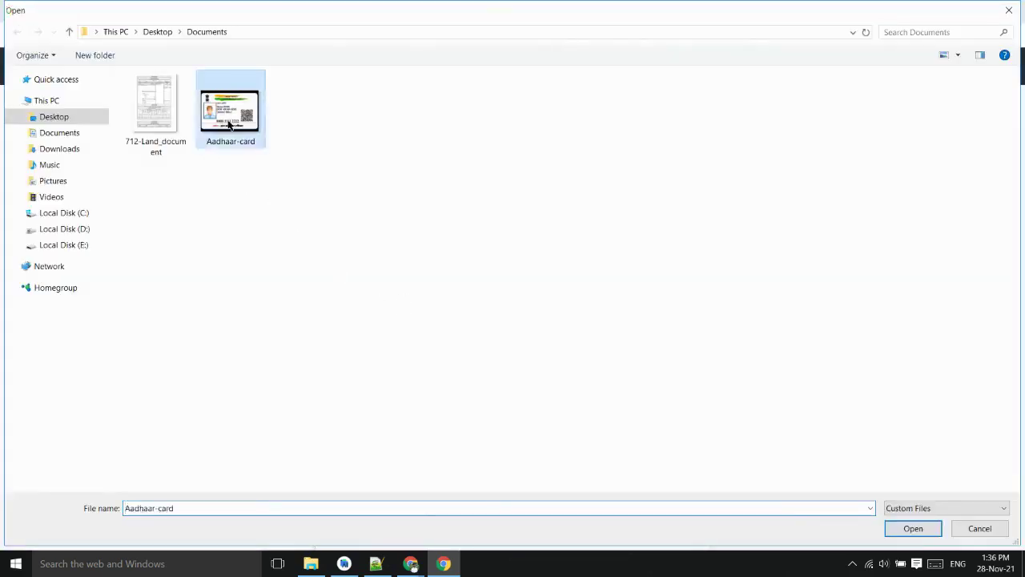
{"action": "double_click", "coordinate": [230, 120]}
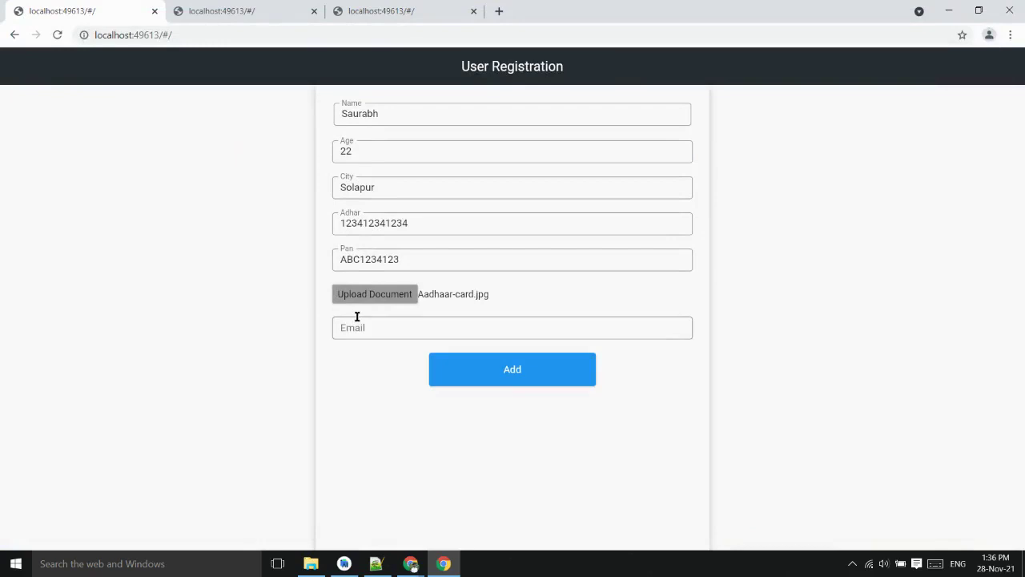
{"action": "left_click", "coordinate": [358, 321]}
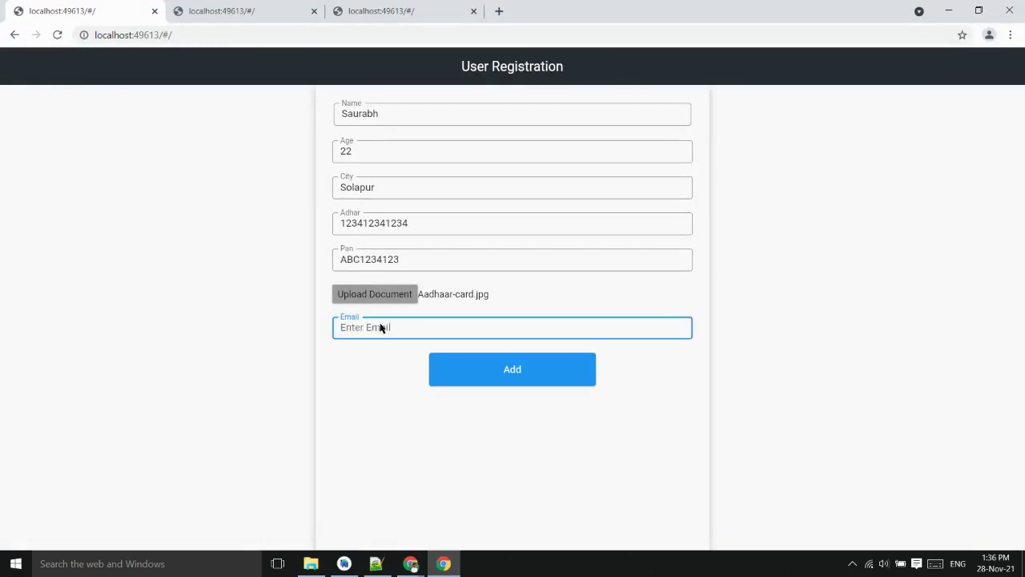
{"action": "left_click", "coordinate": [543, 371]}
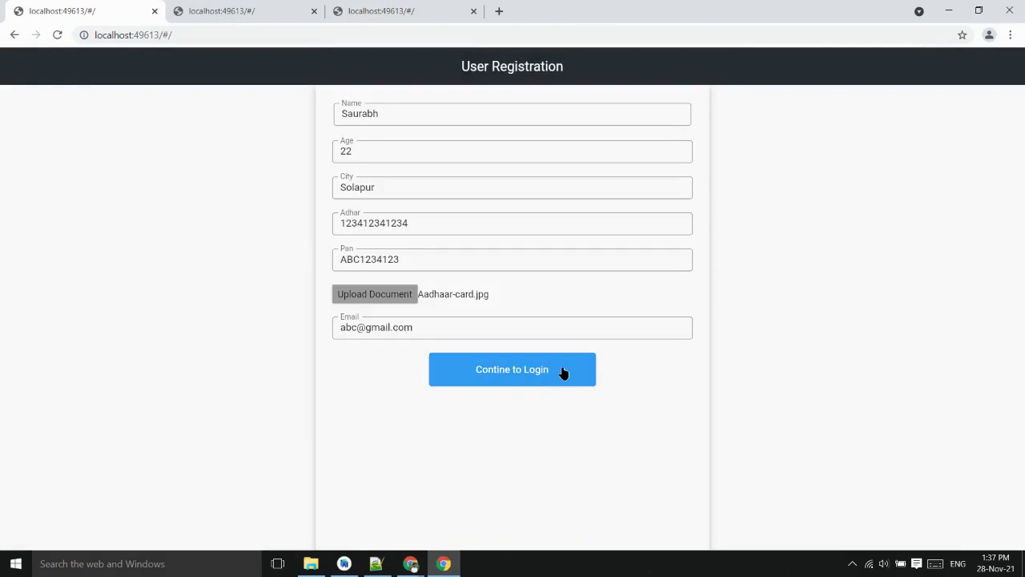
{"action": "left_click", "coordinate": [563, 374]}
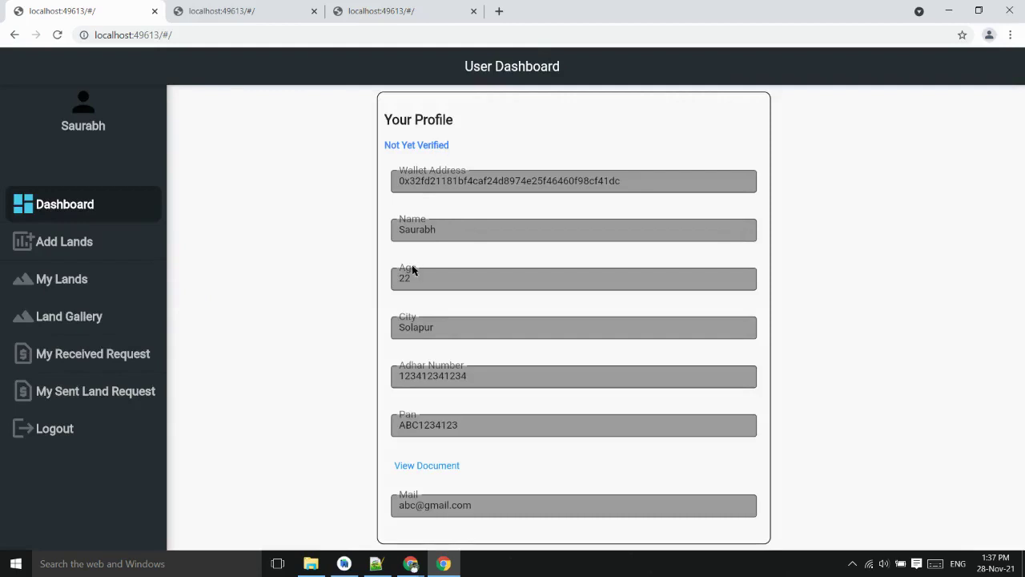
In the second browser tab, log in as the land inspector with their private key from the credentials notes
{"action": "left_click", "coordinate": [293, 10]}
{"action": "left_click", "coordinate": [533, 471]}
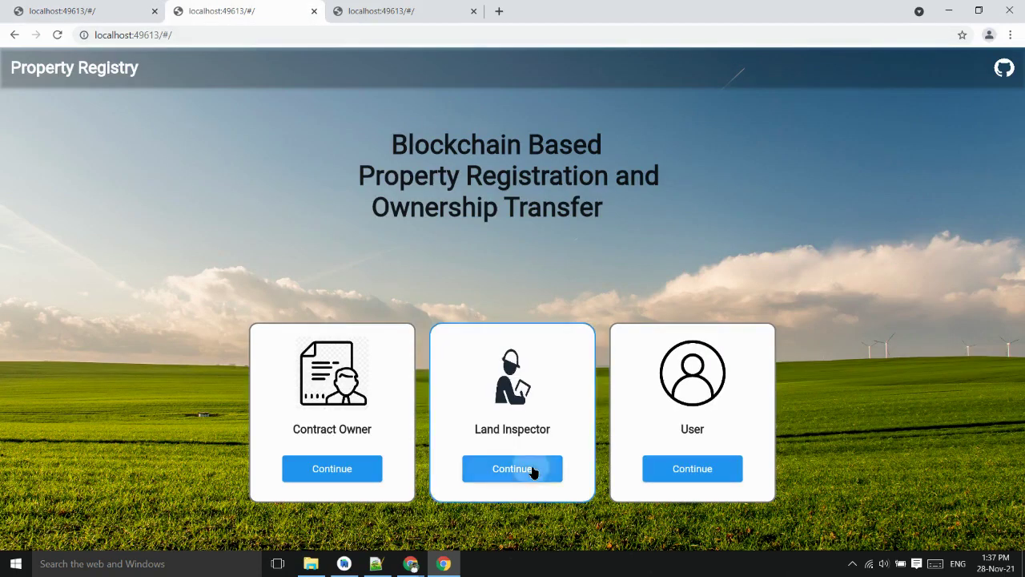
{"action": "left_click", "coordinate": [373, 564]}
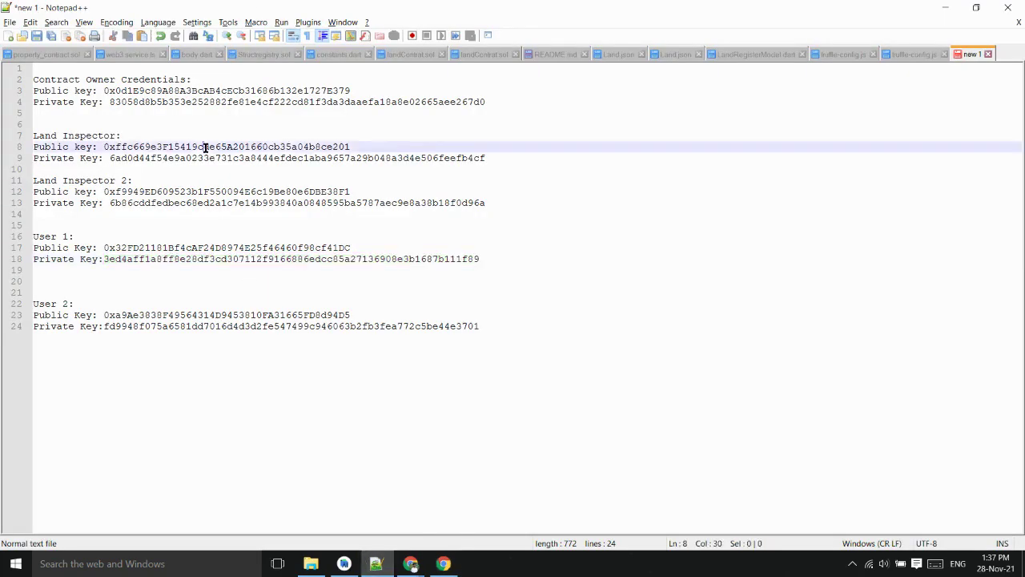
{"action": "double_click", "coordinate": [207, 150]}
{"action": "key", "text": "alt+Tab"}
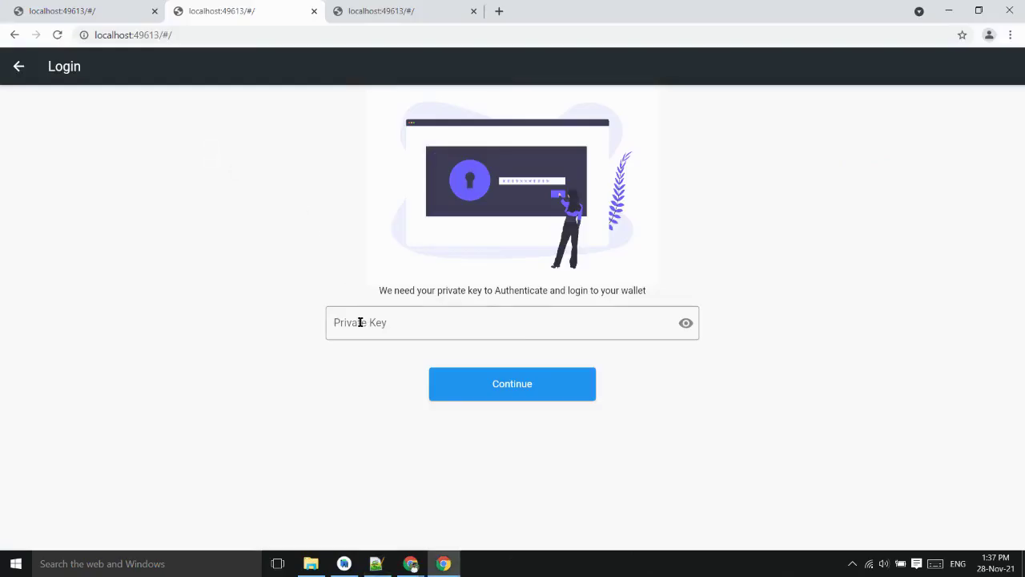
{"action": "key", "text": "alt+Tab"}
{"action": "left_click", "coordinate": [244, 164]}
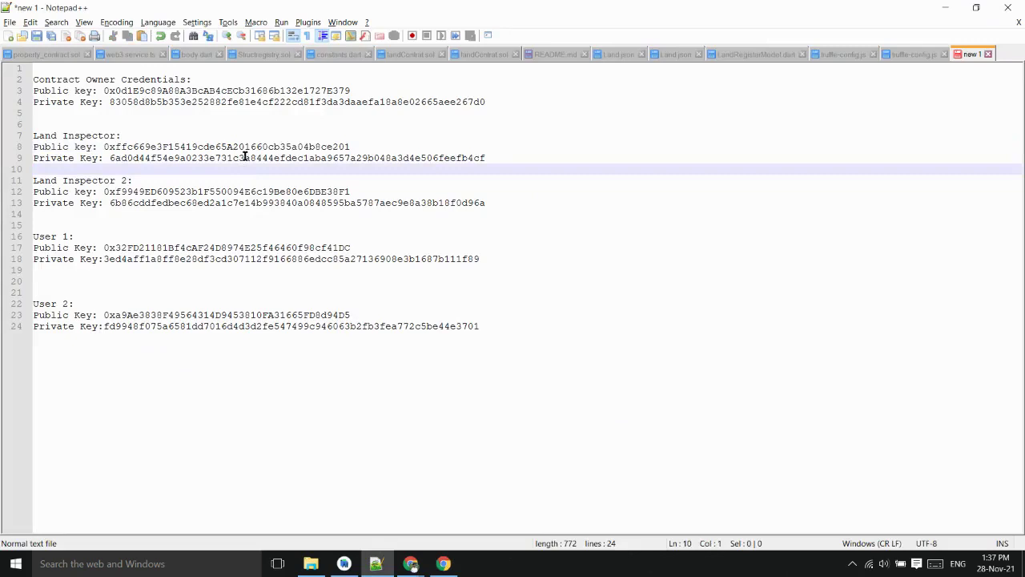
{"action": "double_click", "coordinate": [244, 158]}
{"action": "key", "text": "ctrl+c"}
{"action": "key", "text": "alt+Tab"}
{"action": "key", "text": "ctrl+v"}
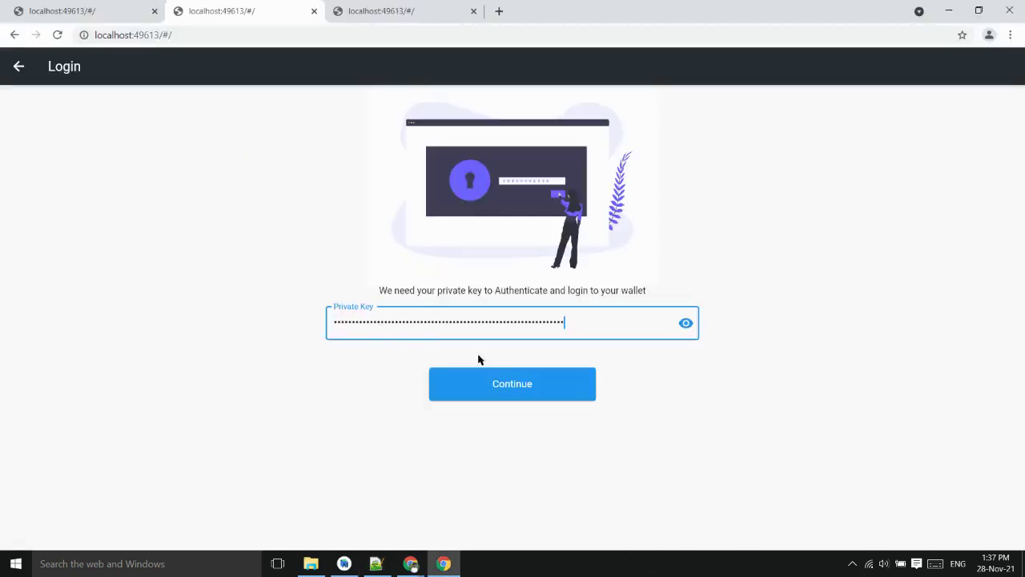
{"action": "left_click", "coordinate": [543, 382]}
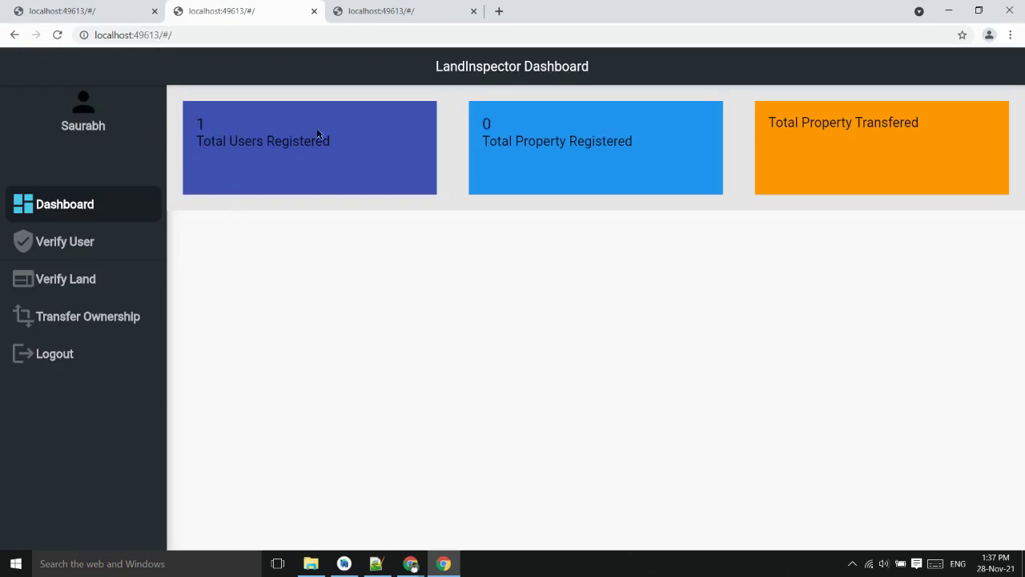
Review the first user's Aadhaar document from the Verify User list, then mark the user Verified
{"action": "left_click", "coordinate": [128, 243]}
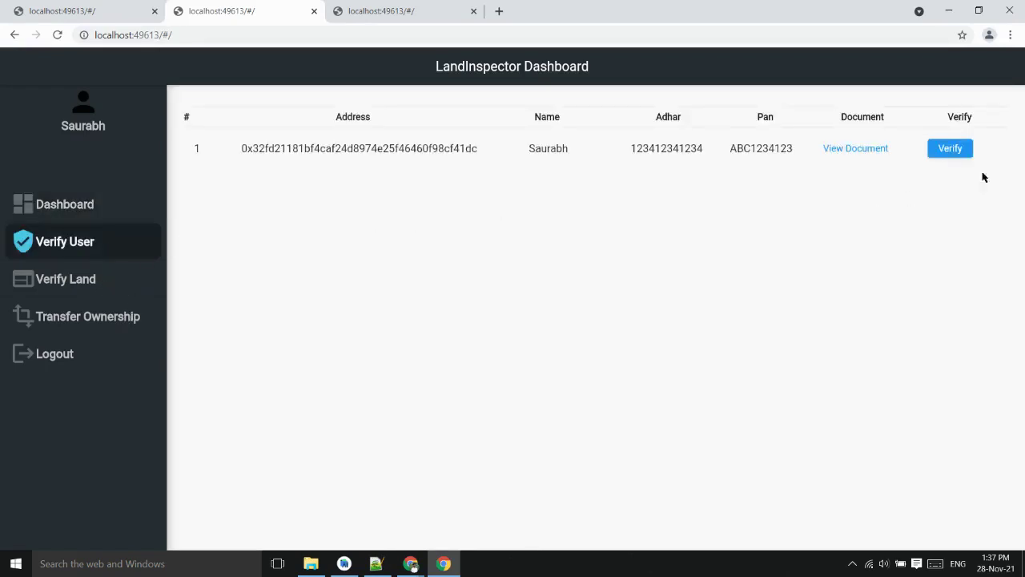
{"action": "left_click", "coordinate": [846, 149]}
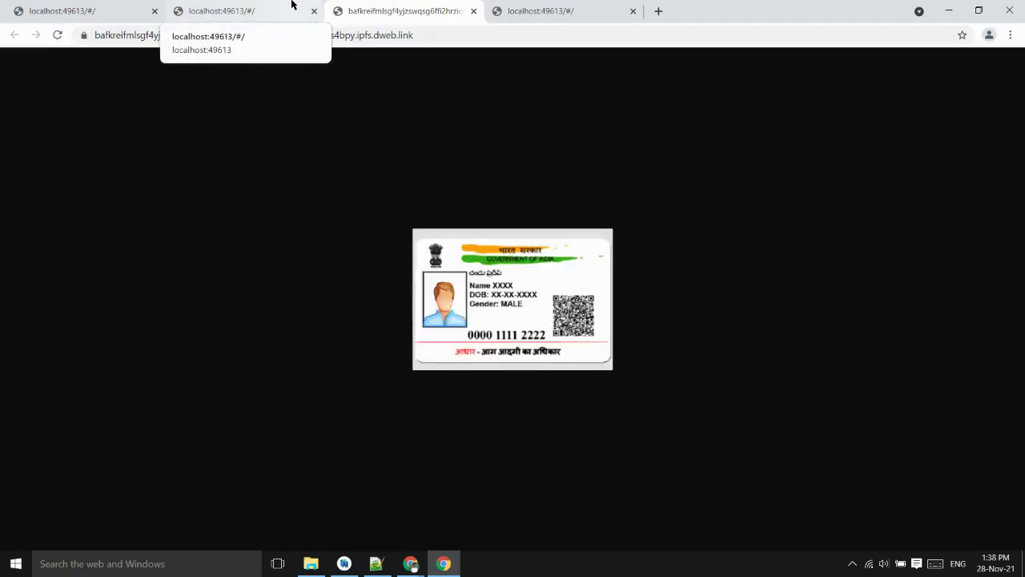
{"action": "left_click", "coordinate": [262, 5]}
{"action": "left_click", "coordinate": [963, 148]}
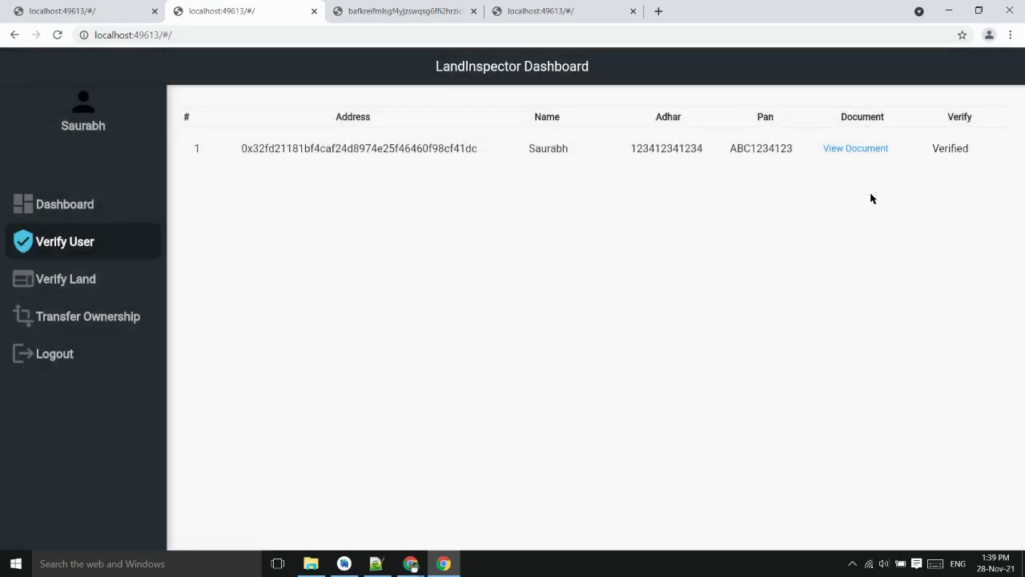
Log in as User 2 with their private key, then click Verify on User 2's row
{"action": "left_click", "coordinate": [544, 11]}
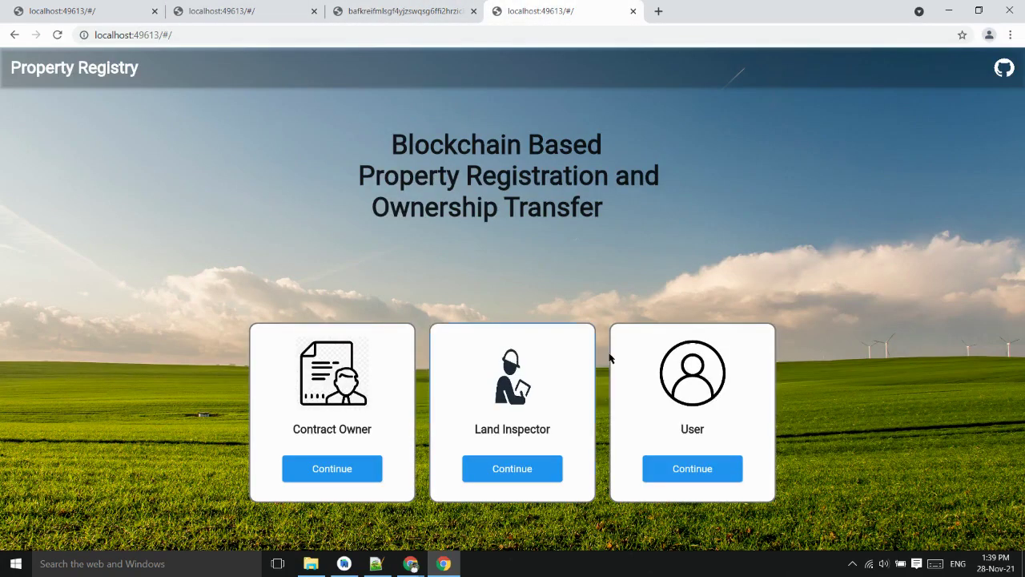
{"action": "left_click", "coordinate": [659, 472]}
{"action": "left_click", "coordinate": [376, 563]}
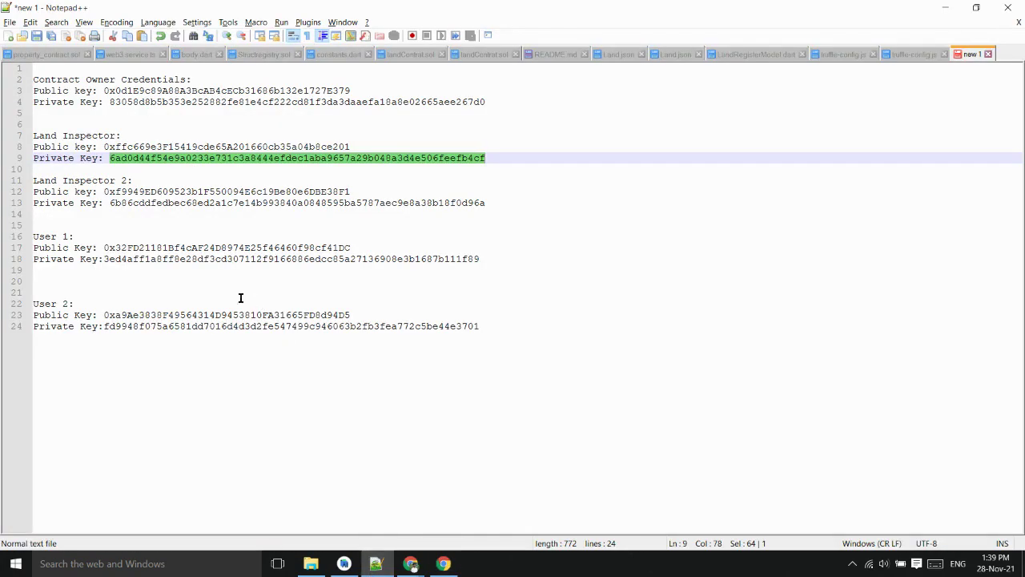
{"action": "left_click", "coordinate": [234, 327]}
{"action": "double_click", "coordinate": [235, 327]}
{"action": "key", "text": "ctrl+c"}
{"action": "key", "text": "alt+Tab"}
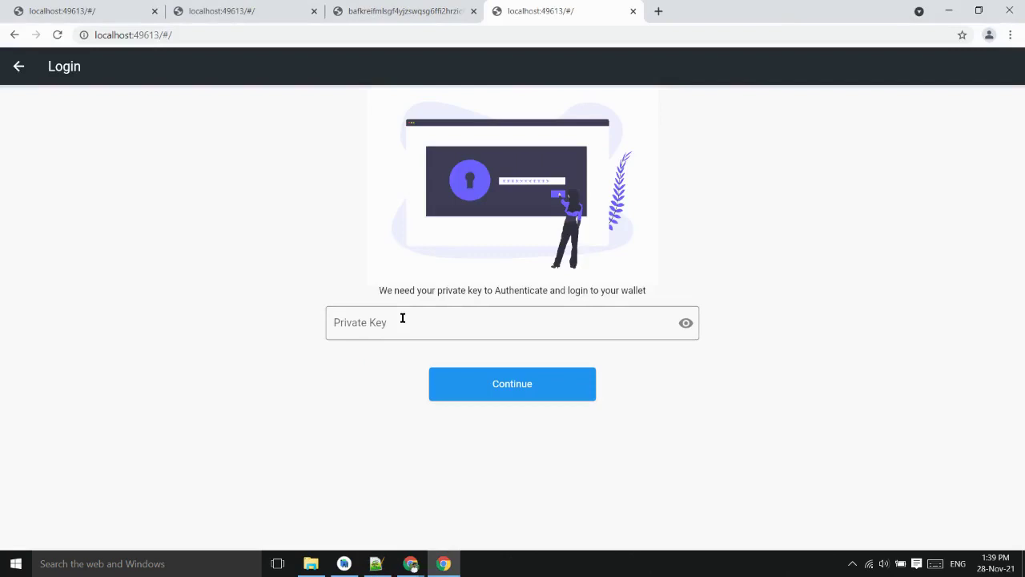
{"action": "left_click", "coordinate": [402, 318]}
{"action": "key", "text": "ctrl+v"}
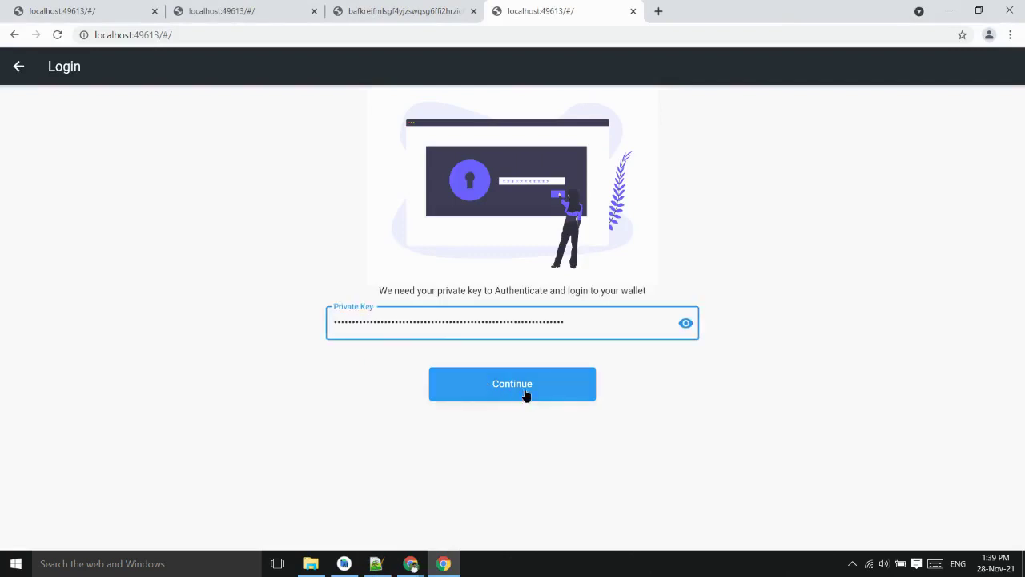
{"action": "left_click", "coordinate": [547, 379]}
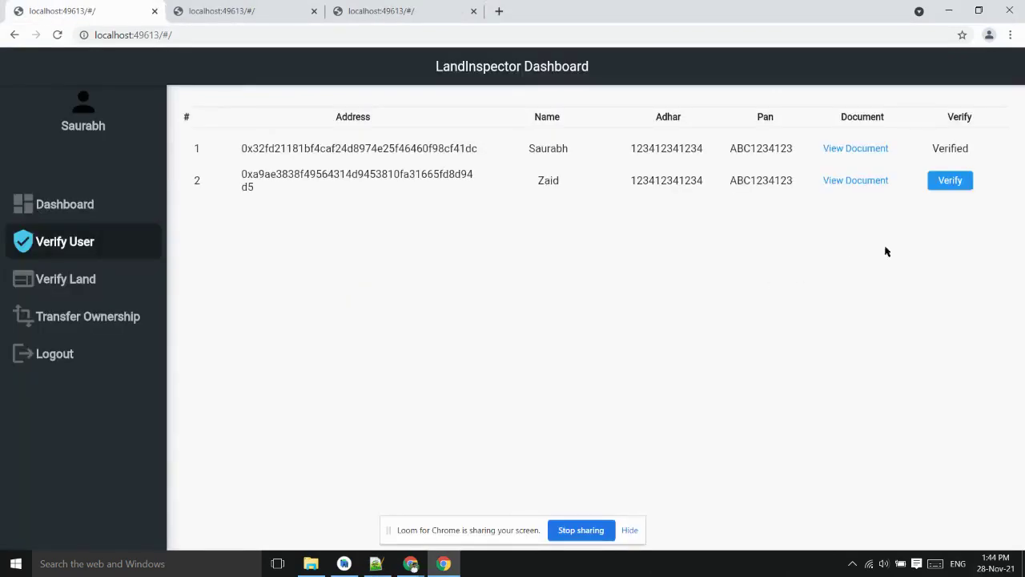
{"action": "left_click", "coordinate": [950, 181]}
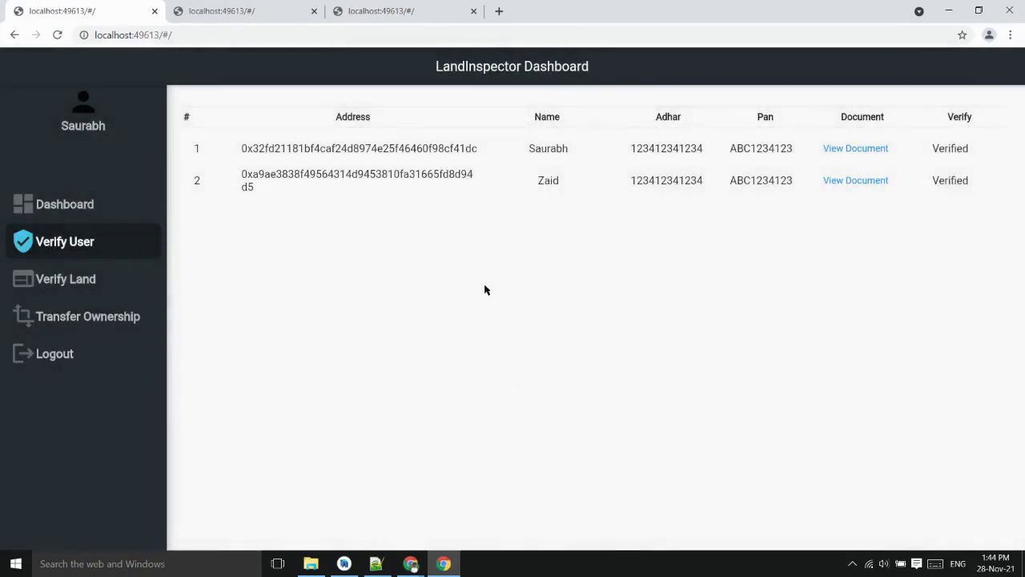
Refresh User 2's profile to show verified status, then return to User 1's dashboard
{"action": "left_click", "coordinate": [275, 6]}
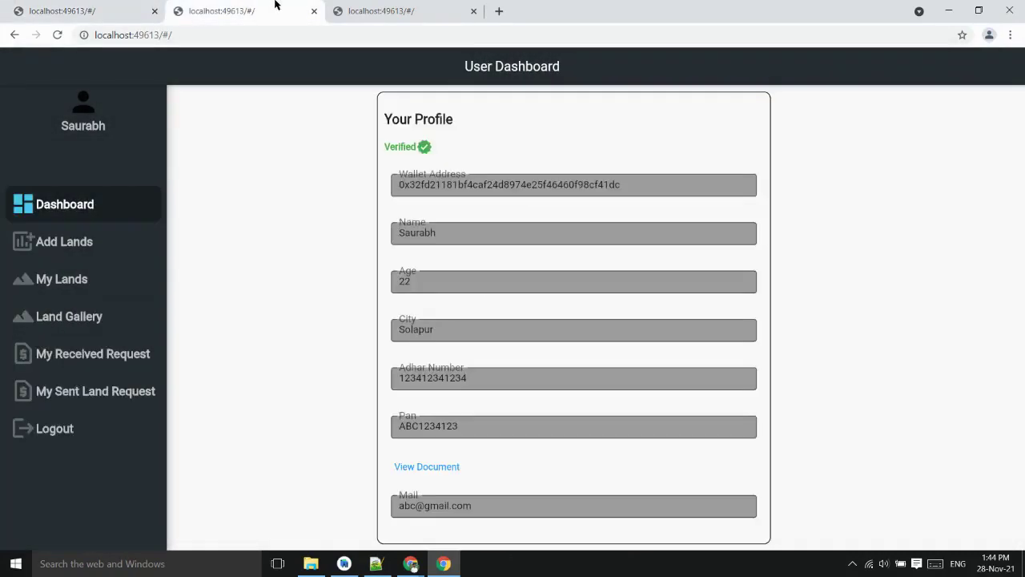
{"action": "left_click", "coordinate": [377, 10]}
{"action": "left_click", "coordinate": [99, 207]}
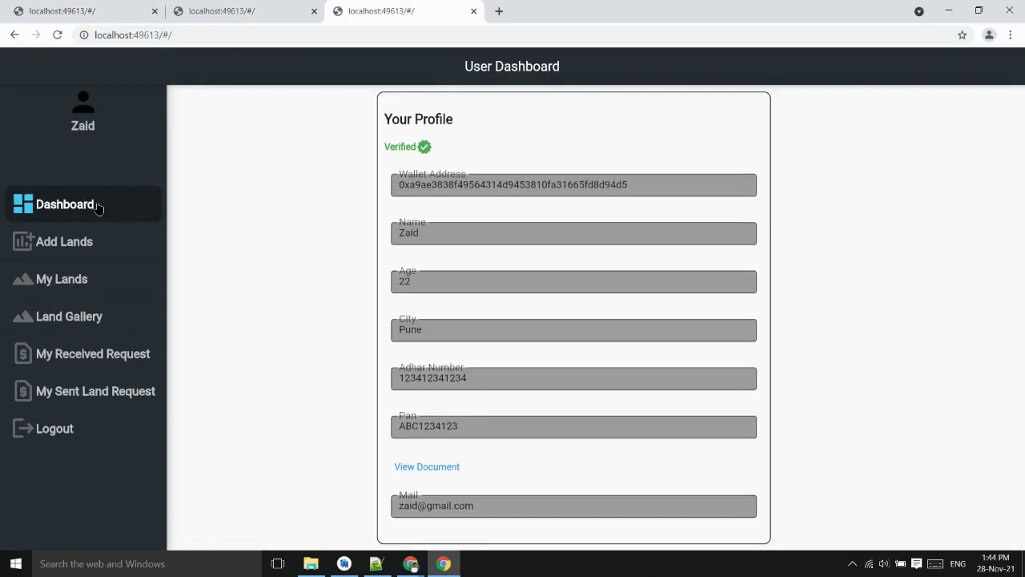
{"action": "left_click", "coordinate": [240, 16]}
Add a 1000 sq ft Solapur, MH land priced 200000, PID 123, survey 100, with 712-Land_document
{"action": "left_click", "coordinate": [98, 253]}
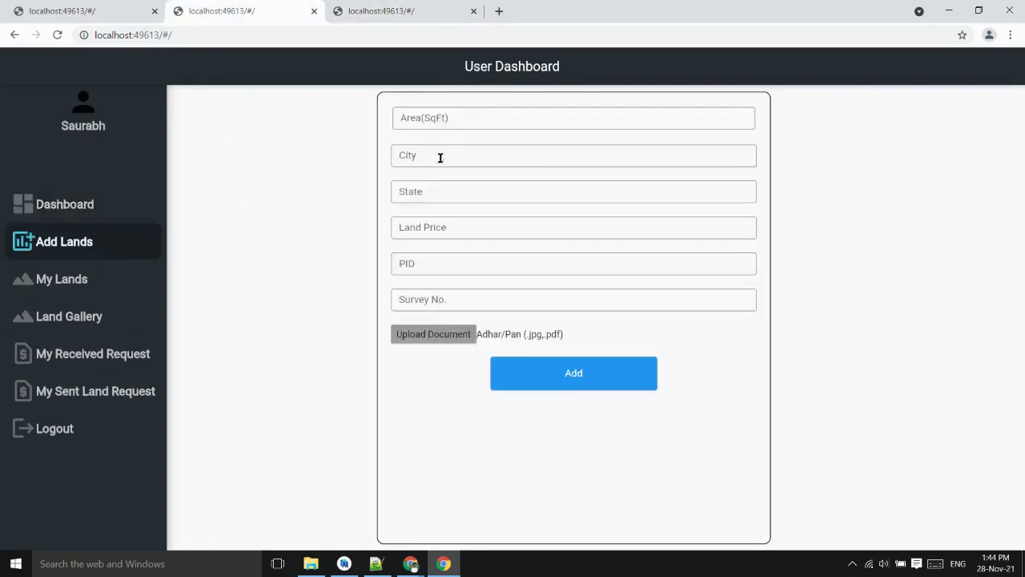
{"action": "left_click", "coordinate": [440, 112]}
{"action": "type", "text": "10"}
{"action": "type", "text": "00"}
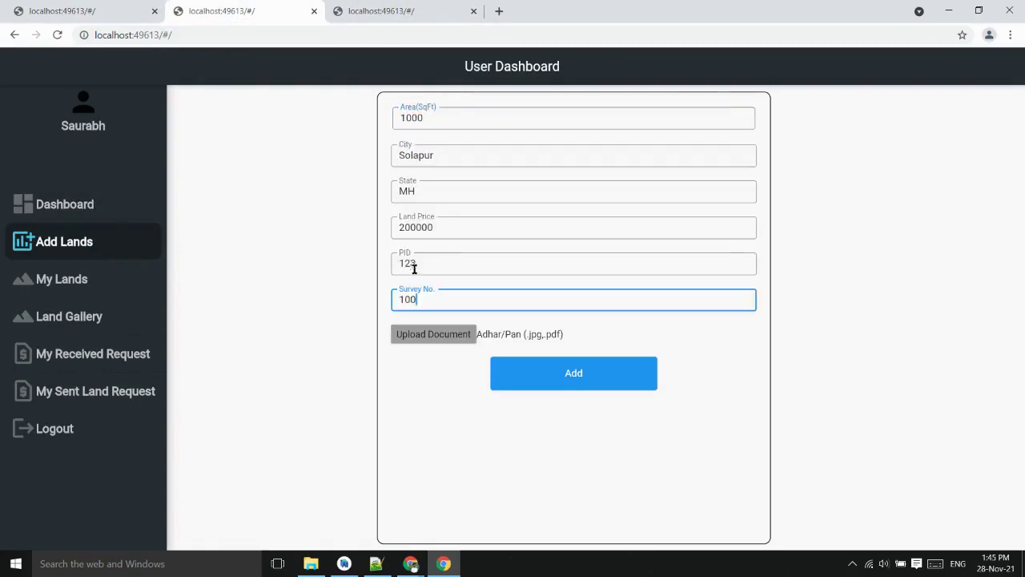
{"action": "left_click", "coordinate": [448, 334]}
{"action": "left_click", "coordinate": [174, 126]}
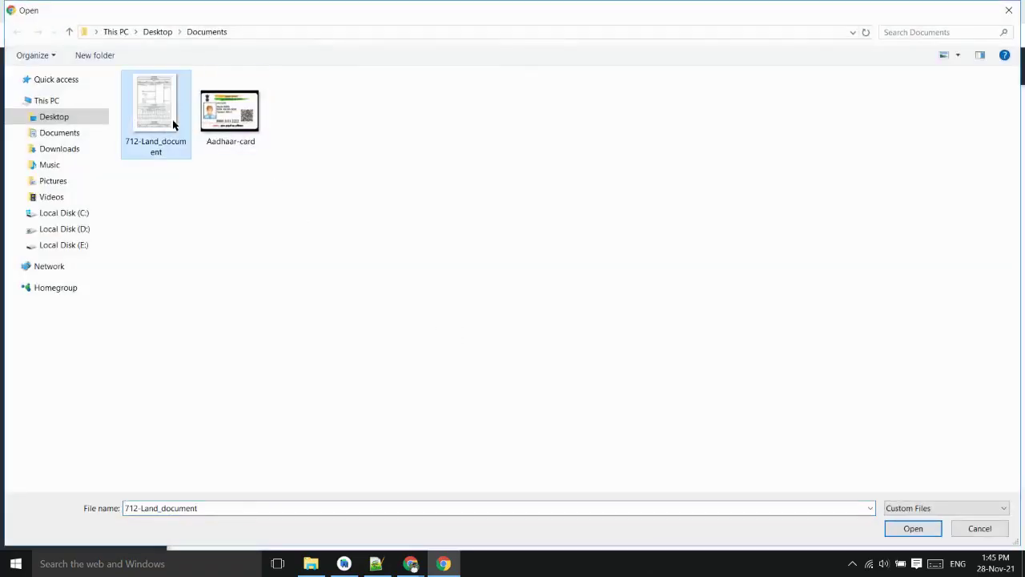
{"action": "left_click", "coordinate": [897, 535]}
{"action": "left_click", "coordinate": [897, 532]}
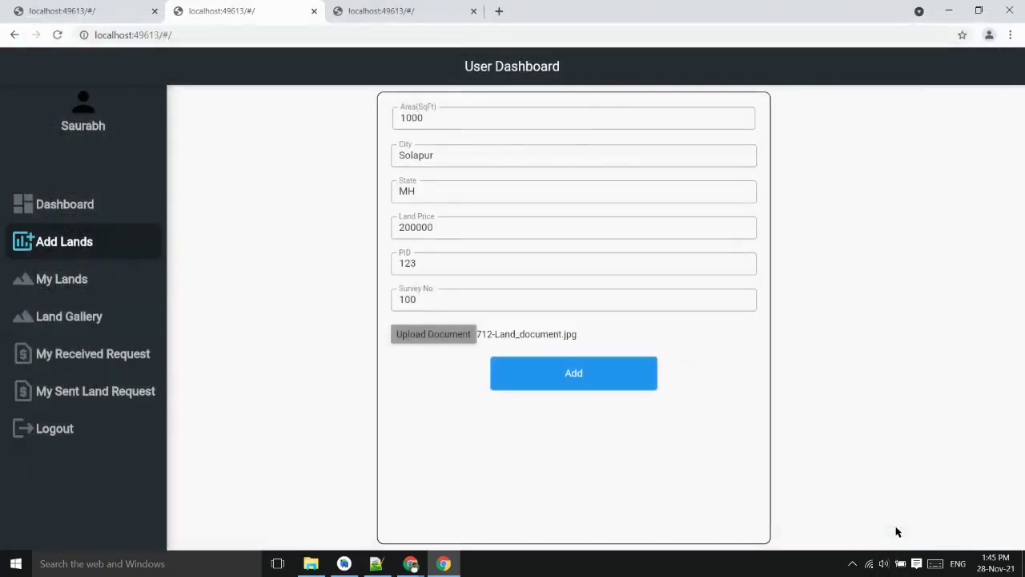
{"action": "left_click", "coordinate": [602, 376]}
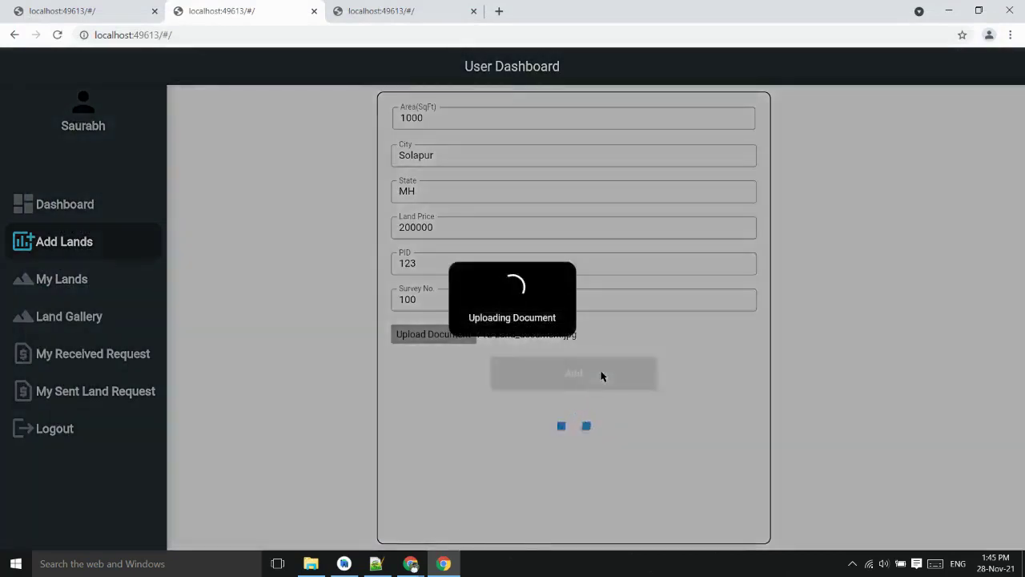
Check the user's My Lands list, then as land inspector verify the Solapur land
{"action": "left_click", "coordinate": [117, 278]}
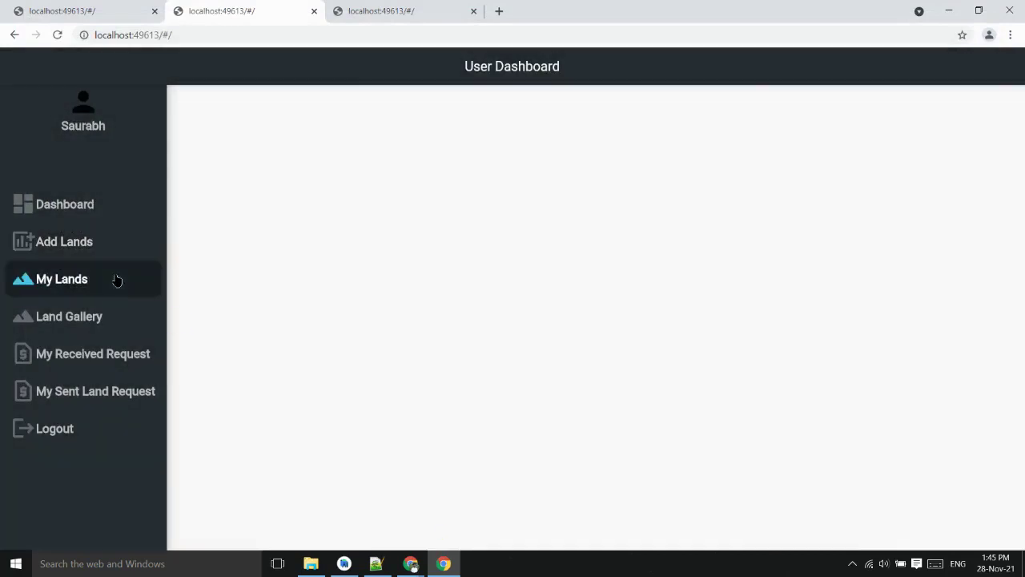
{"action": "left_click", "coordinate": [108, 285]}
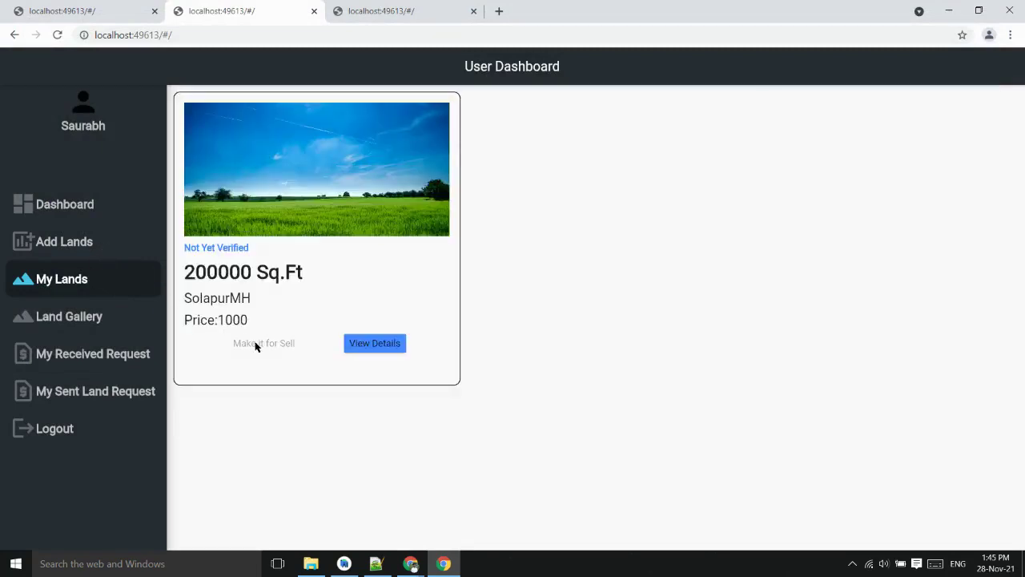
{"action": "left_click", "coordinate": [120, 10]}
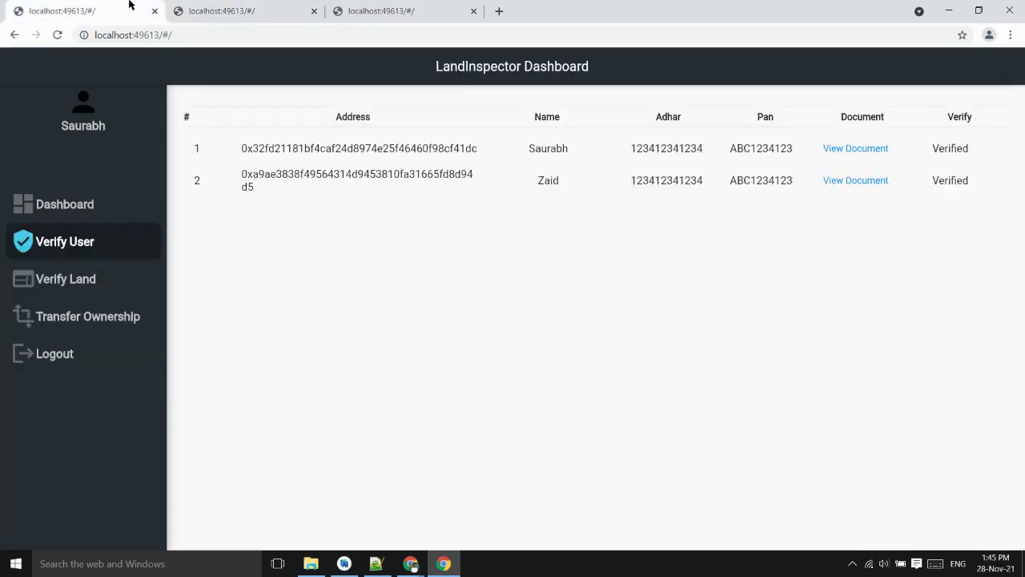
{"action": "left_click", "coordinate": [116, 280]}
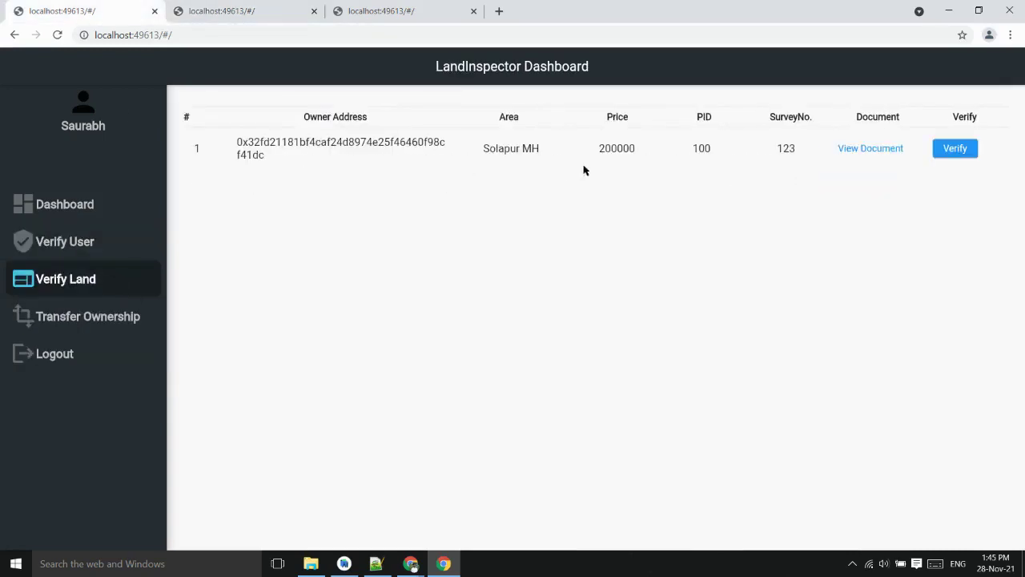
{"action": "left_click", "coordinate": [968, 148]}
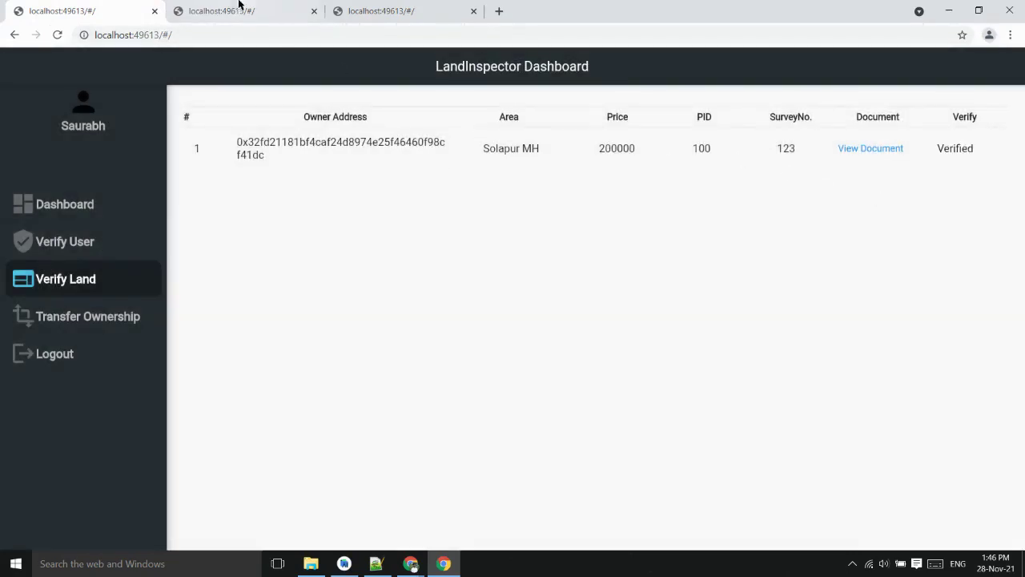
{"action": "left_click", "coordinate": [235, 6]}
Put the verified SolapurMH land up for sale and confirm with Yes
{"action": "left_click", "coordinate": [113, 278]}
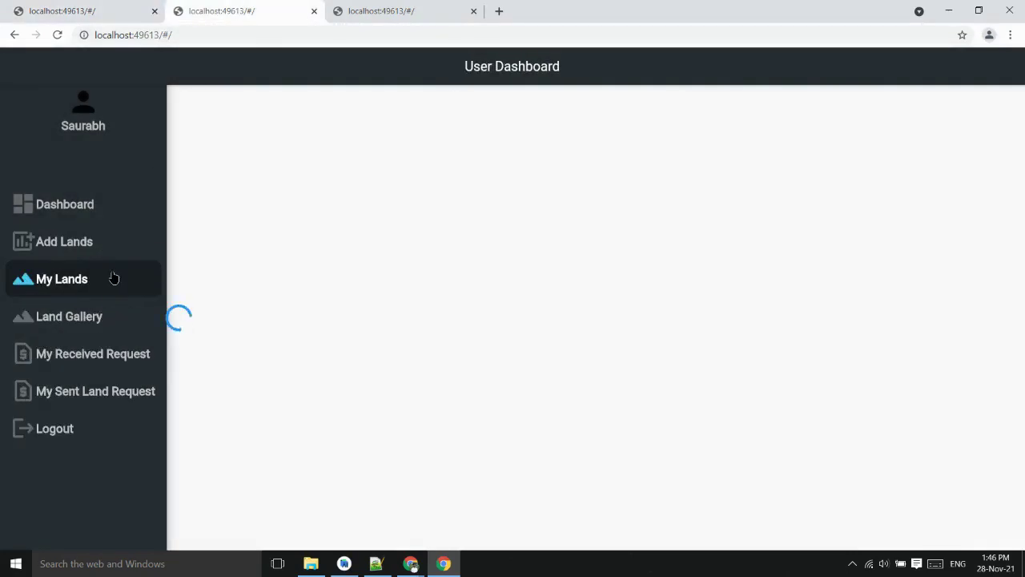
{"action": "left_click", "coordinate": [293, 343]}
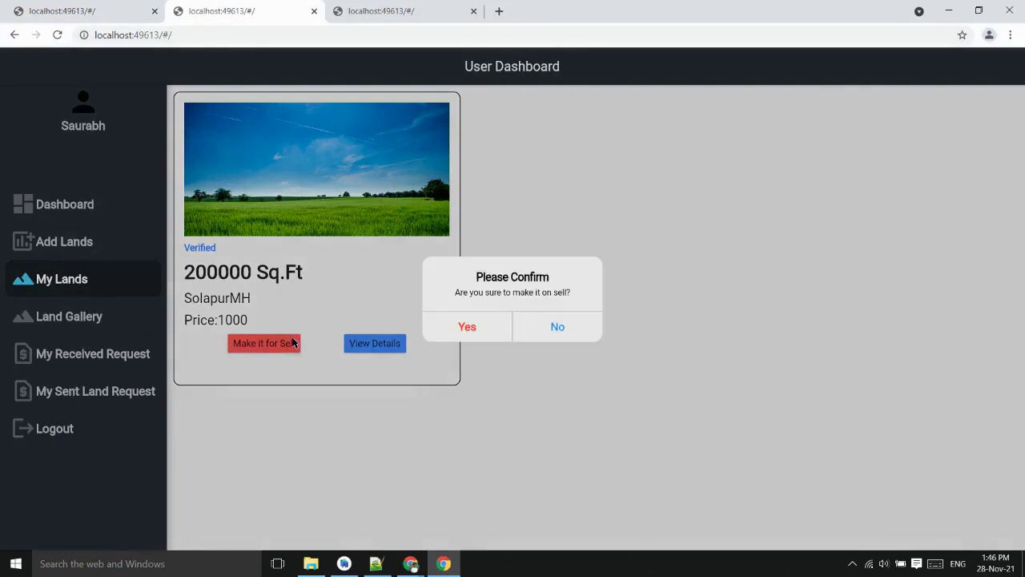
{"action": "left_click", "coordinate": [467, 326]}
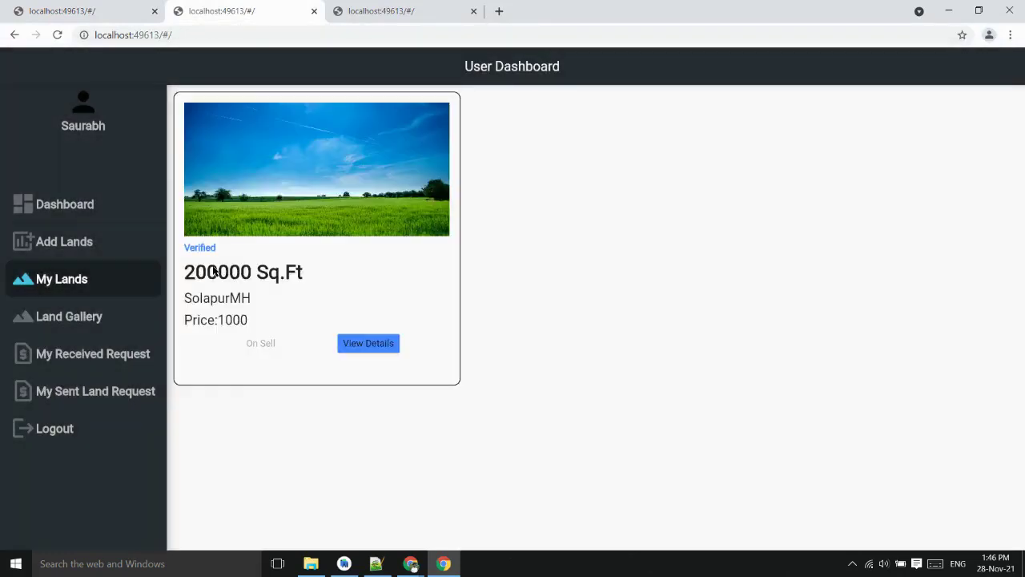
As the buyer, request to buy the SolapurMH land from the Land Gallery and check it's Pending
{"action": "left_click", "coordinate": [367, 6]}
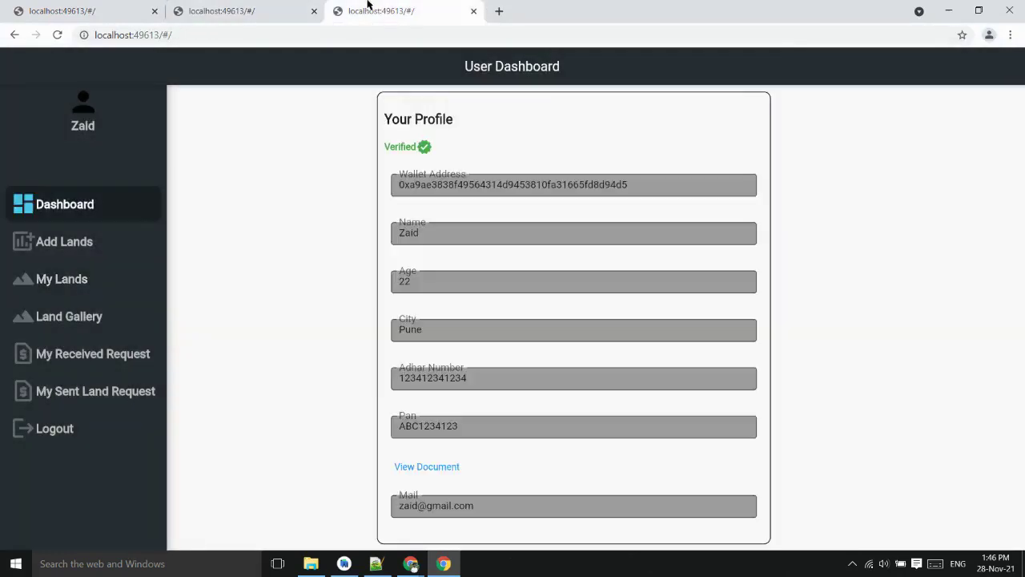
{"action": "left_click", "coordinate": [92, 316]}
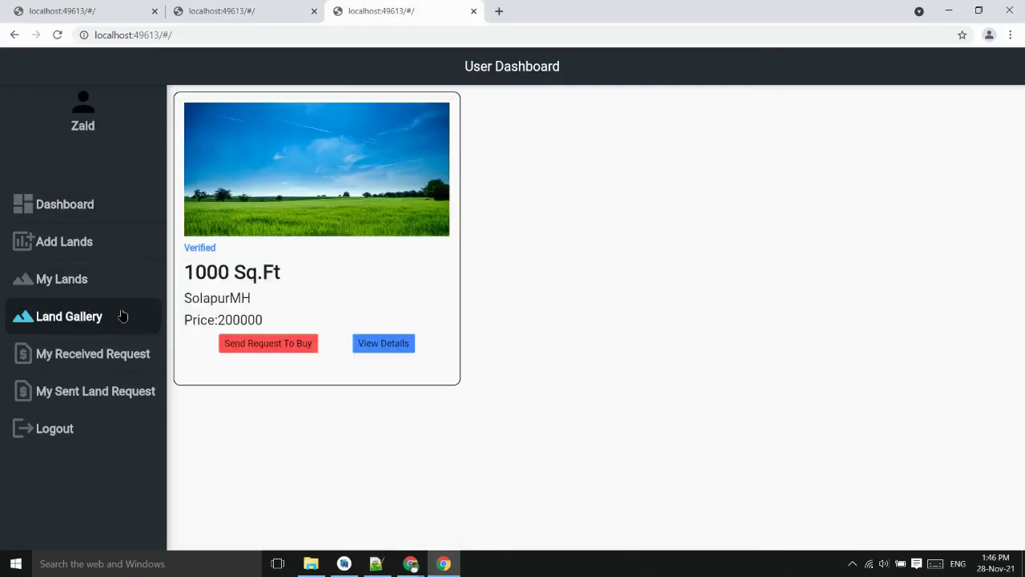
{"action": "left_click", "coordinate": [299, 344]}
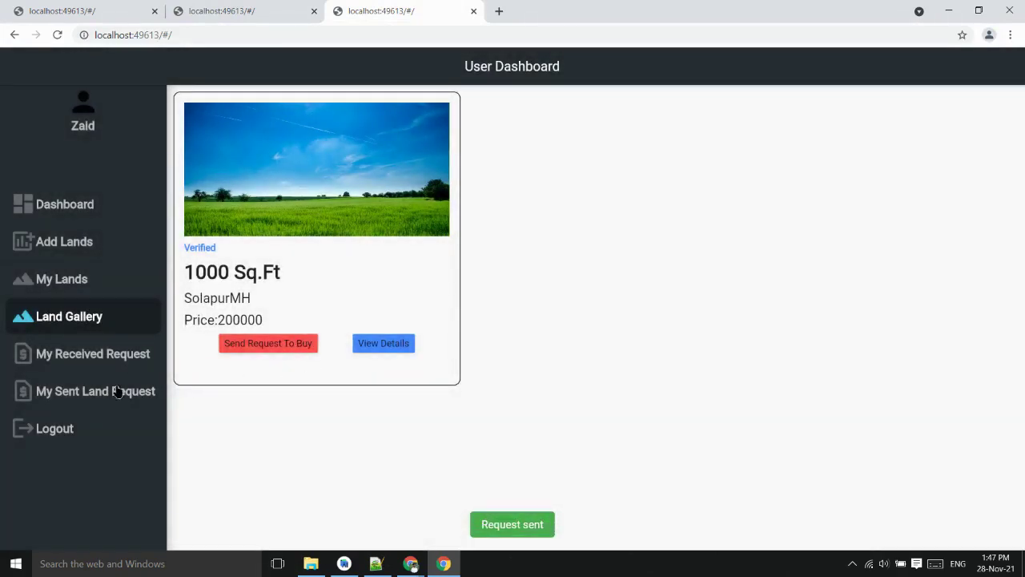
{"action": "left_click", "coordinate": [119, 391]}
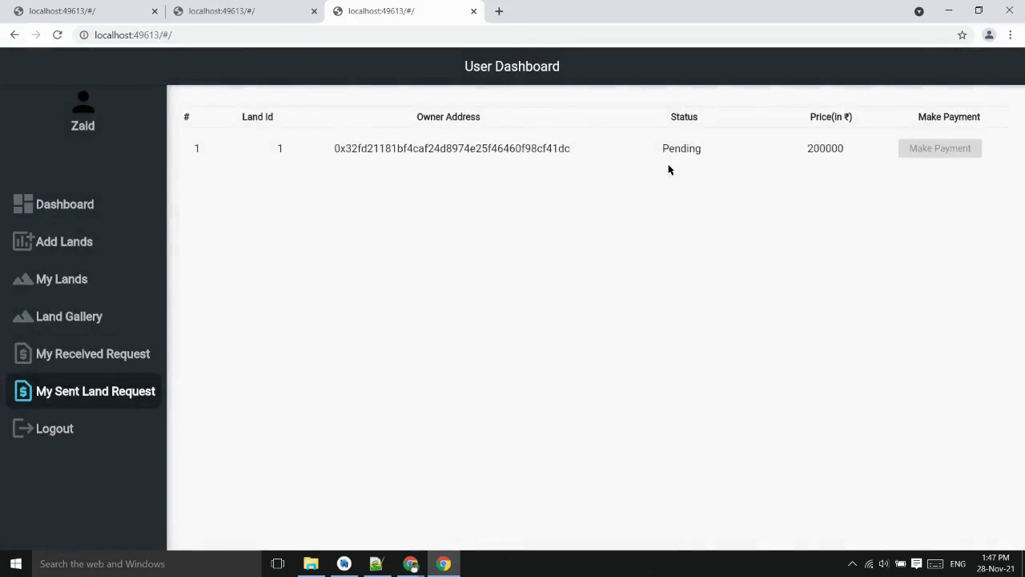
{"action": "left_click", "coordinate": [267, 6]}
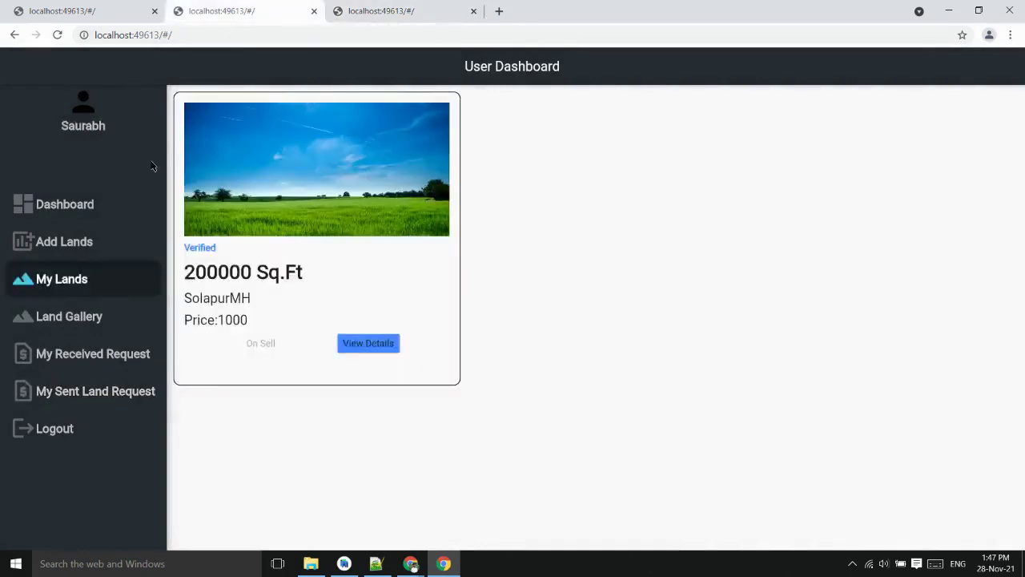
Accept the pending request for land 1 and confirm it shows Accepted in the buyer's sent requests
{"action": "left_click", "coordinate": [112, 358]}
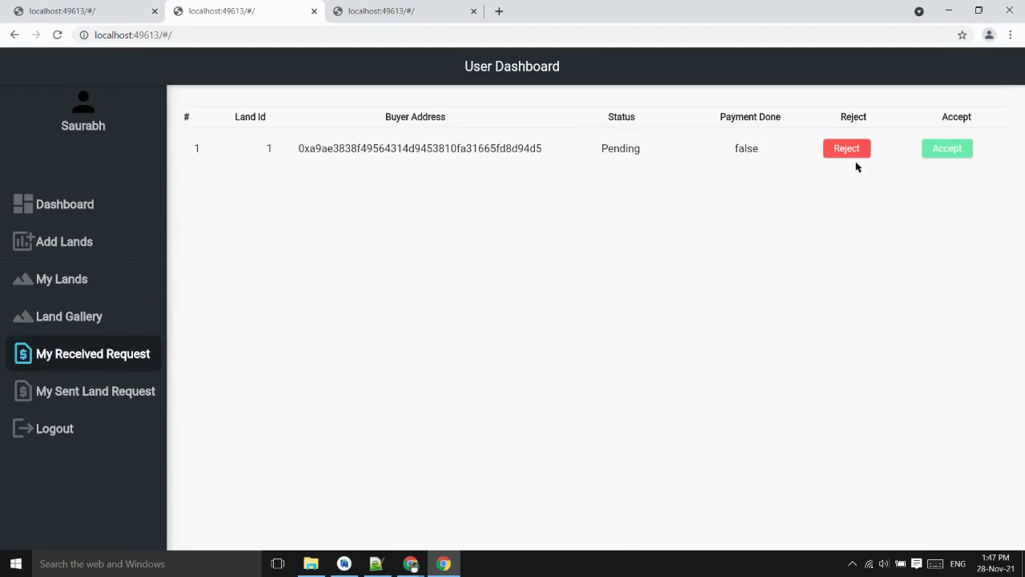
{"action": "left_click", "coordinate": [964, 150]}
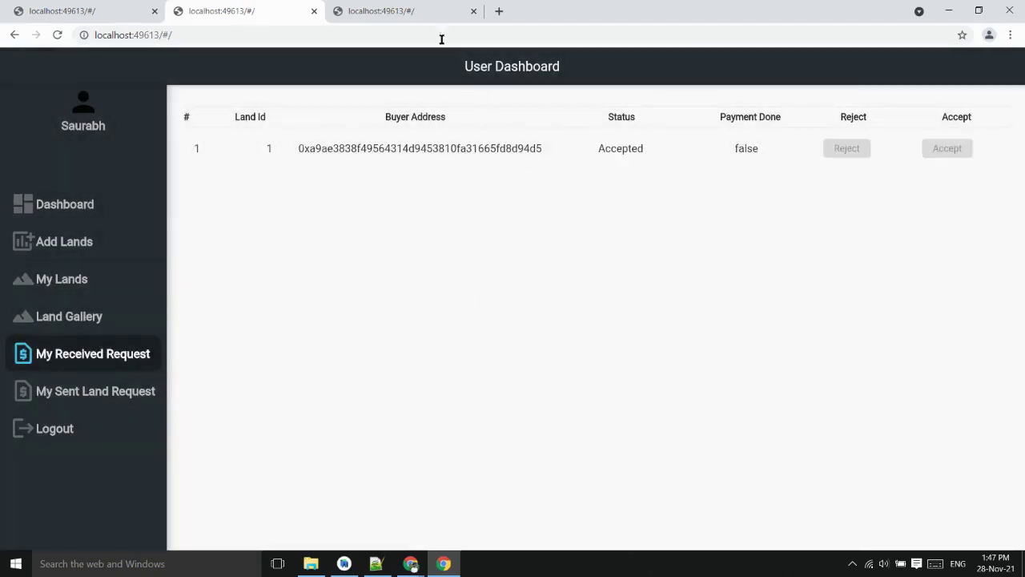
{"action": "left_click", "coordinate": [433, 10]}
{"action": "left_click", "coordinate": [134, 392]}
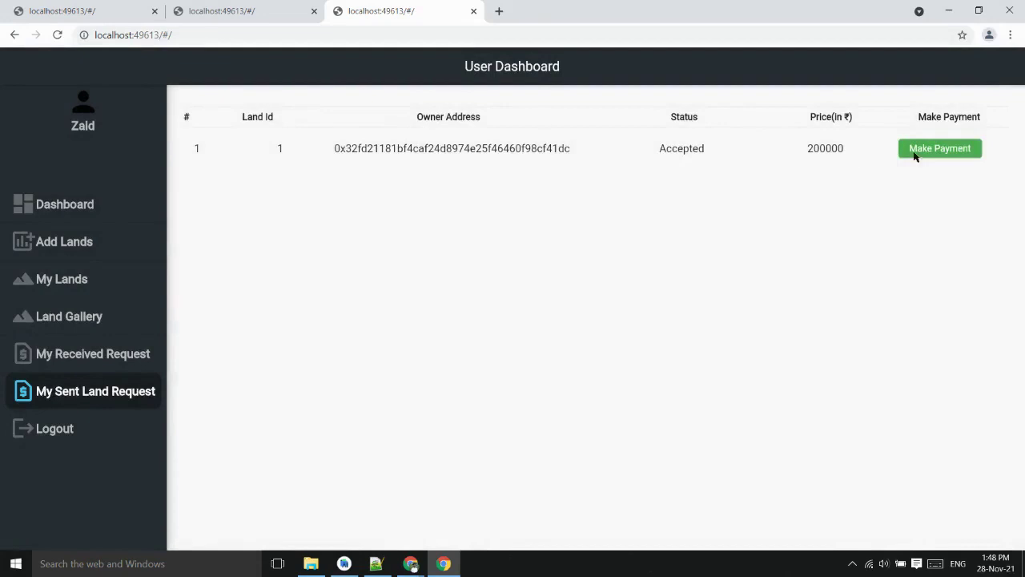
Pay 200000 ₹ (about 0.6501 ETH) for land 1's accepted request so it reads Payment Done
{"action": "left_click", "coordinate": [975, 150]}
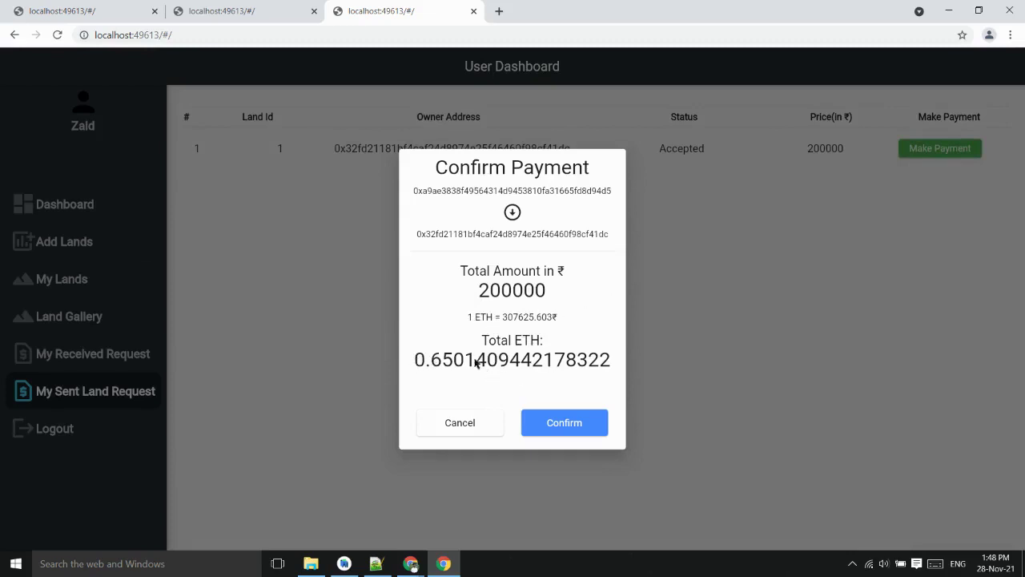
{"action": "left_click", "coordinate": [595, 427]}
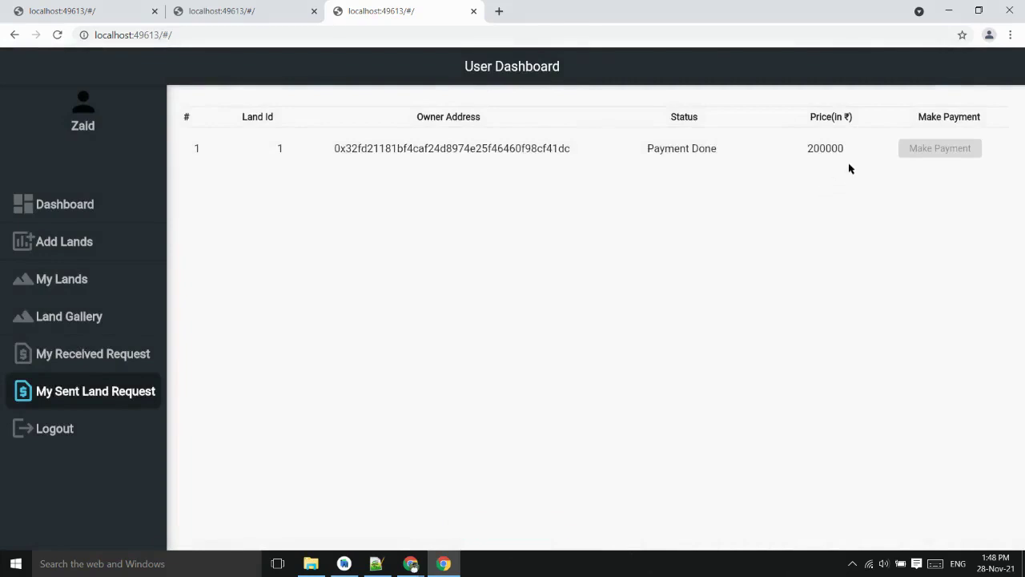
As land inspector, transfer ownership of land 1 to the buyer and confirm it completed
{"action": "left_click", "coordinate": [120, 16]}
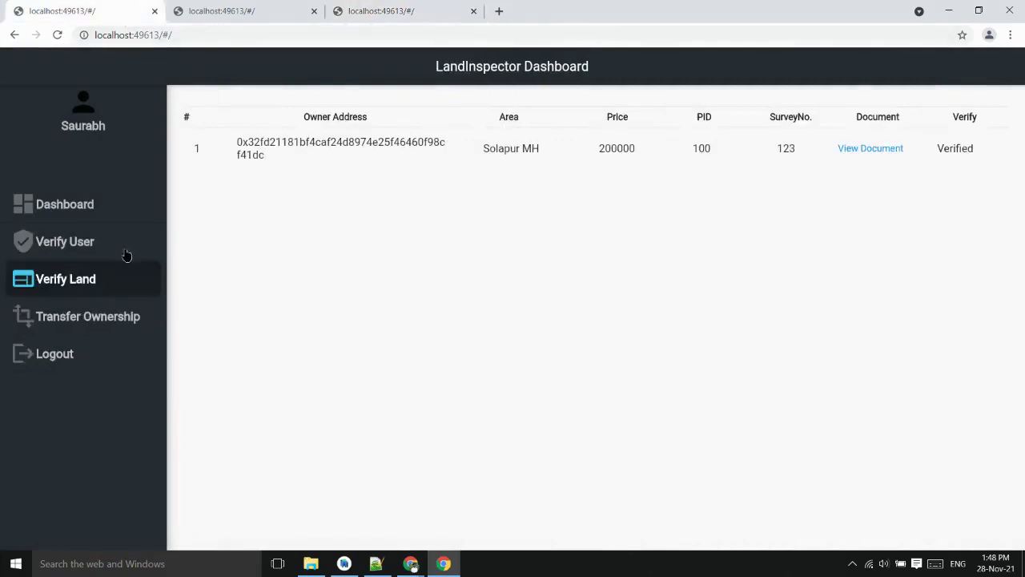
{"action": "left_click", "coordinate": [130, 319]}
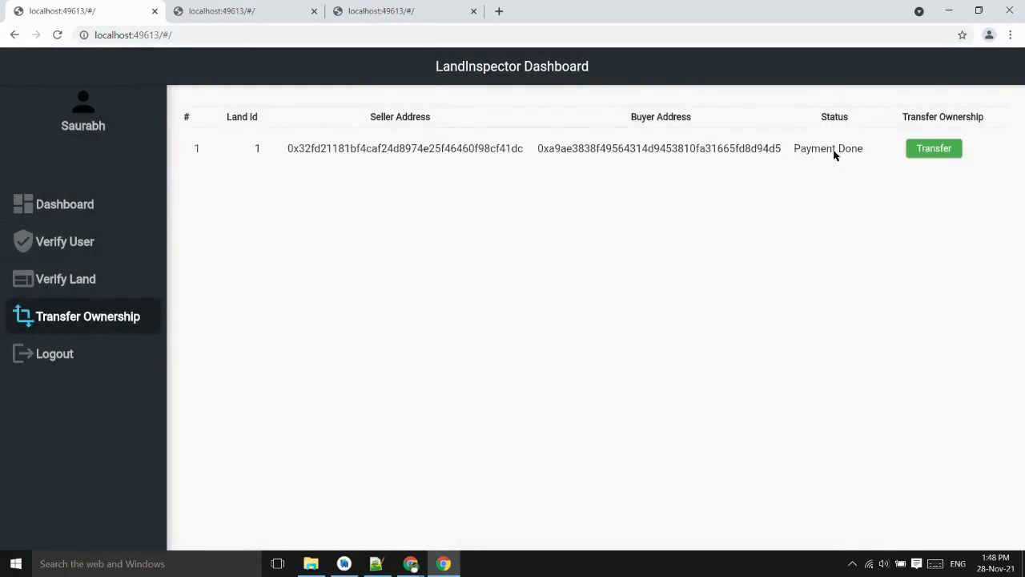
{"action": "left_click", "coordinate": [955, 150]}
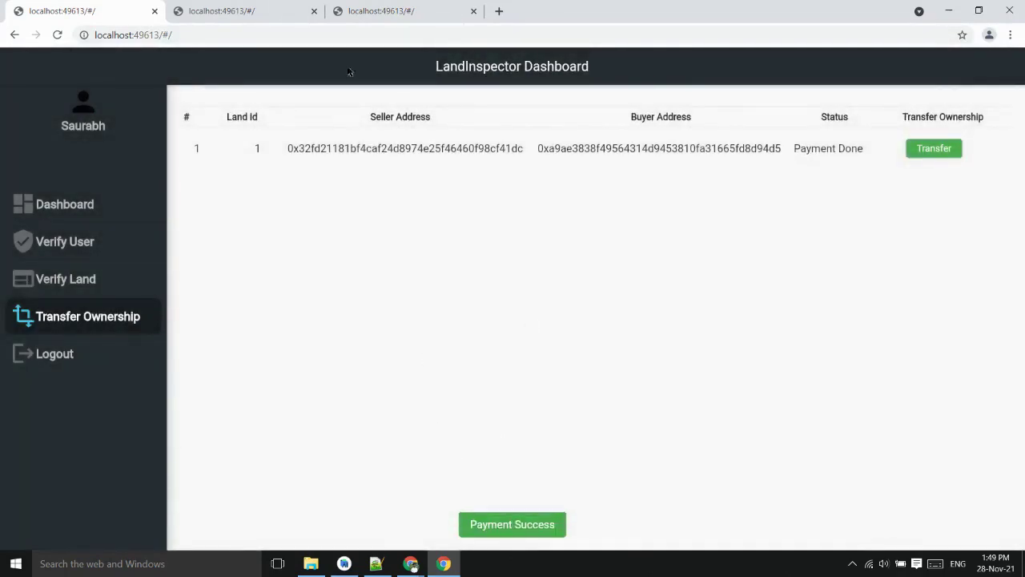
{"action": "left_click", "coordinate": [271, 6]}
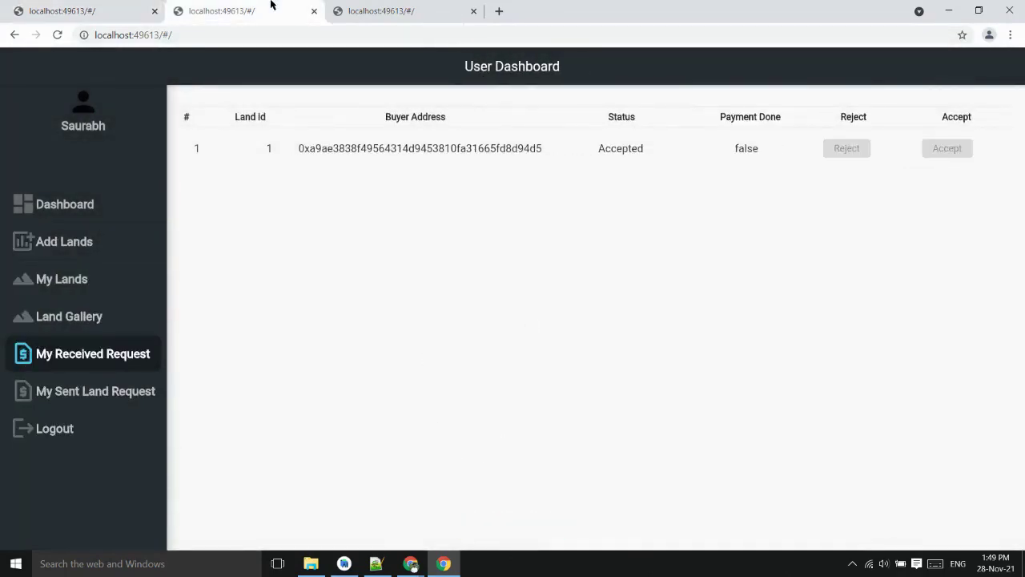
{"action": "left_click", "coordinate": [140, 9]}
{"action": "left_click", "coordinate": [130, 318]}
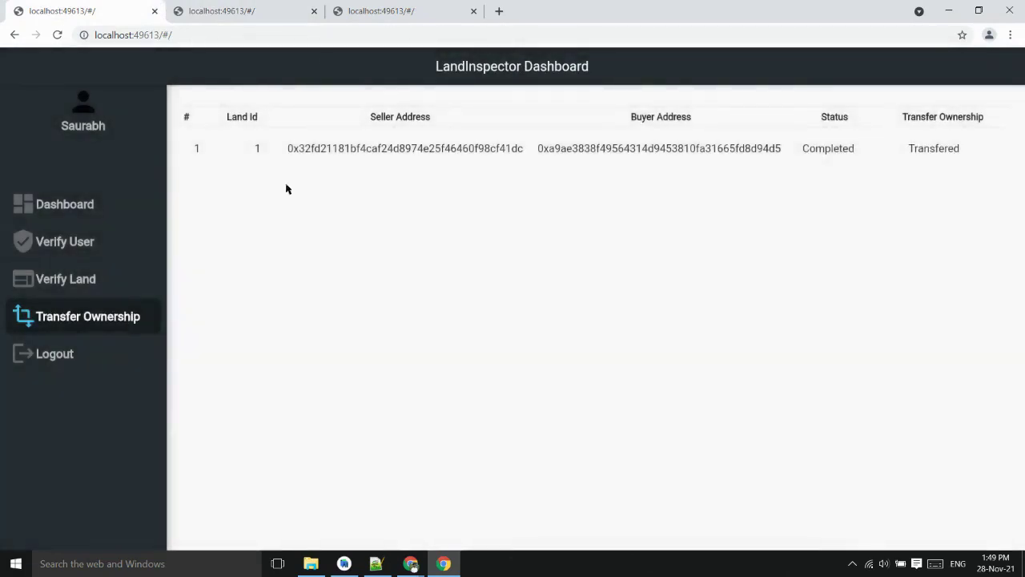
Check the seller's and buyer's My Lands for land 1, then bring PolygonScan forward
{"action": "left_click", "coordinate": [290, 5]}
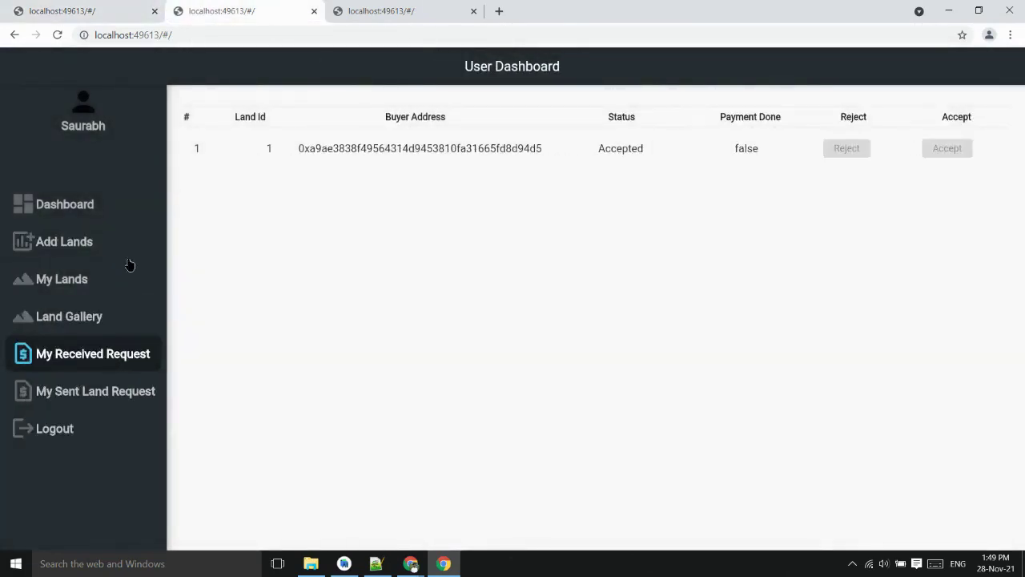
{"action": "left_click", "coordinate": [107, 281]}
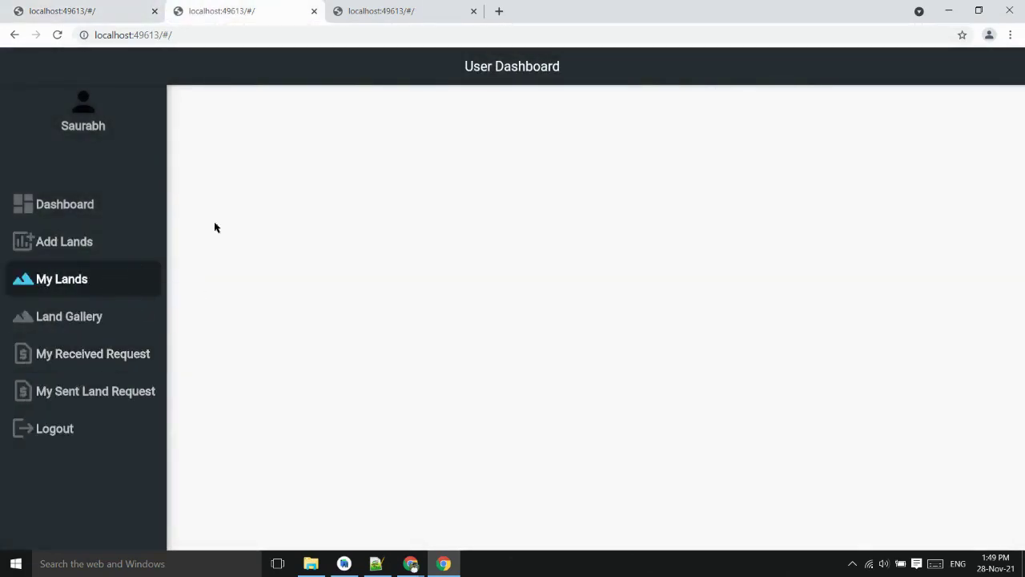
{"action": "left_click", "coordinate": [440, 9]}
{"action": "left_click", "coordinate": [105, 282]}
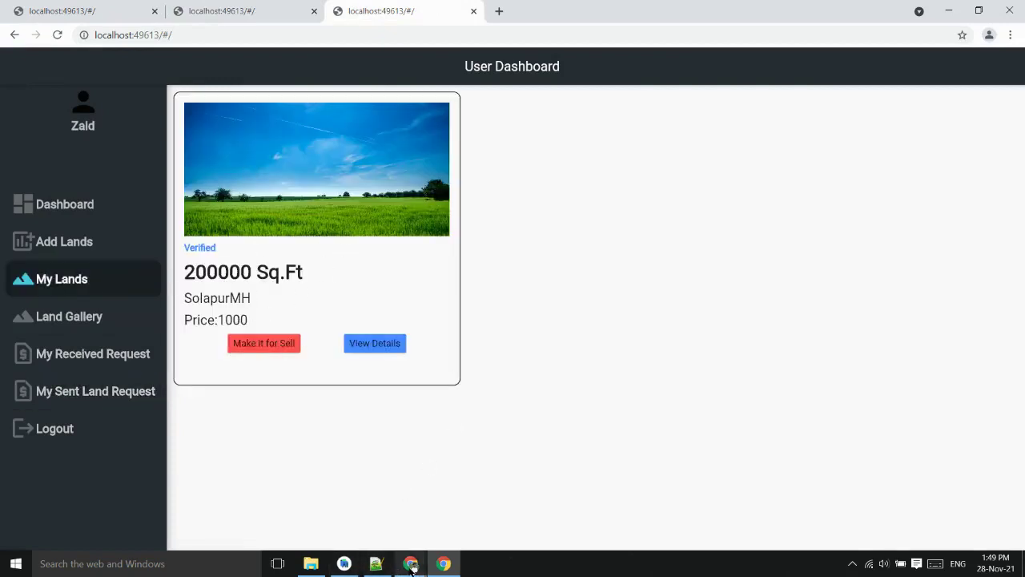
{"action": "mouse_move", "coordinate": [410, 567]}
{"action": "left_click", "coordinate": [376, 473]}
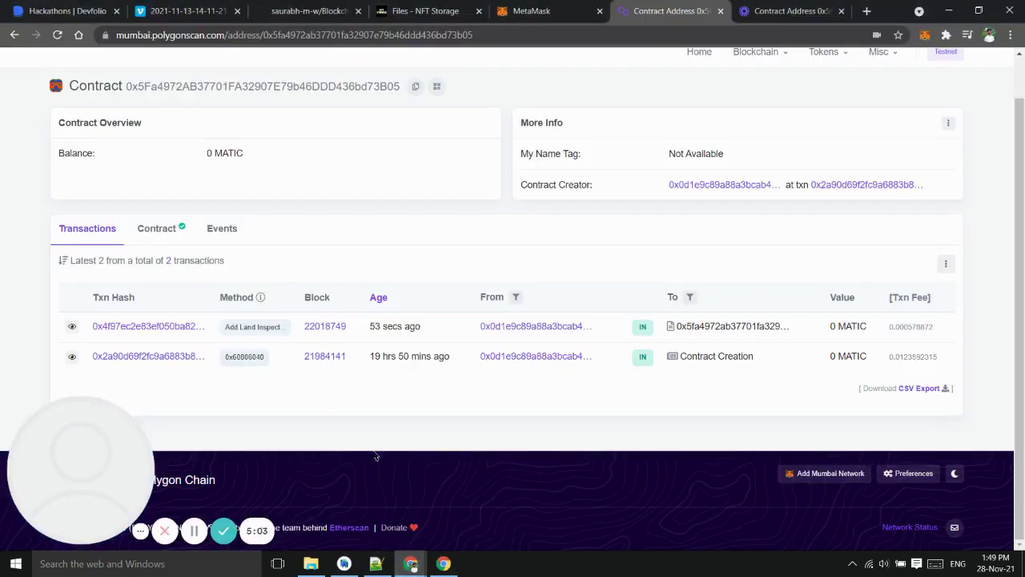
Reload the contract page and review all 14 transactions, ending with Transfer Ownership
{"action": "left_click", "coordinate": [56, 36]}
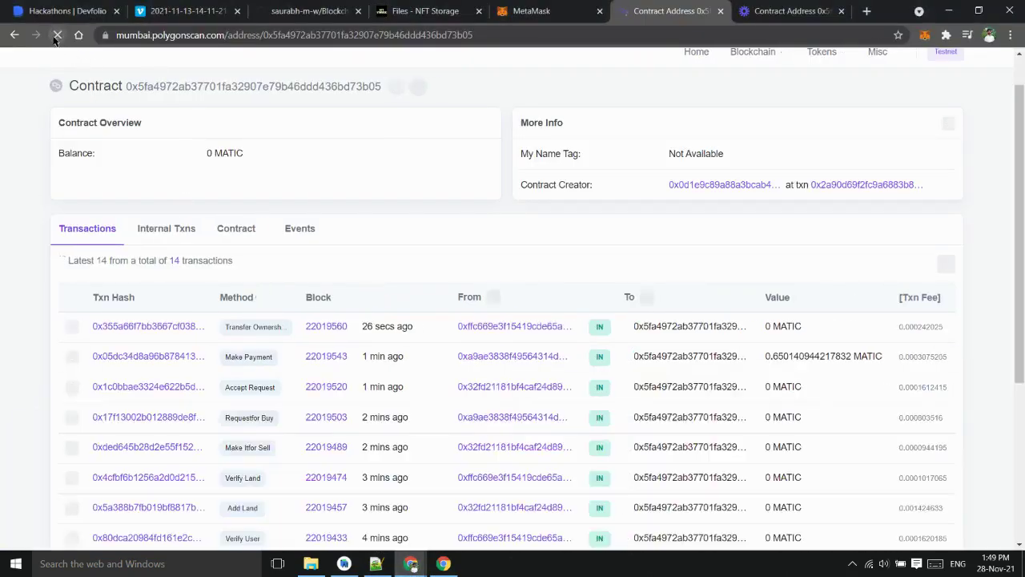
{"action": "scroll", "coordinate": [161, 345], "scroll_direction": "down", "scroll_amount": 1}
{"action": "scroll", "coordinate": [177, 337], "scroll_direction": "down", "scroll_amount": 3}
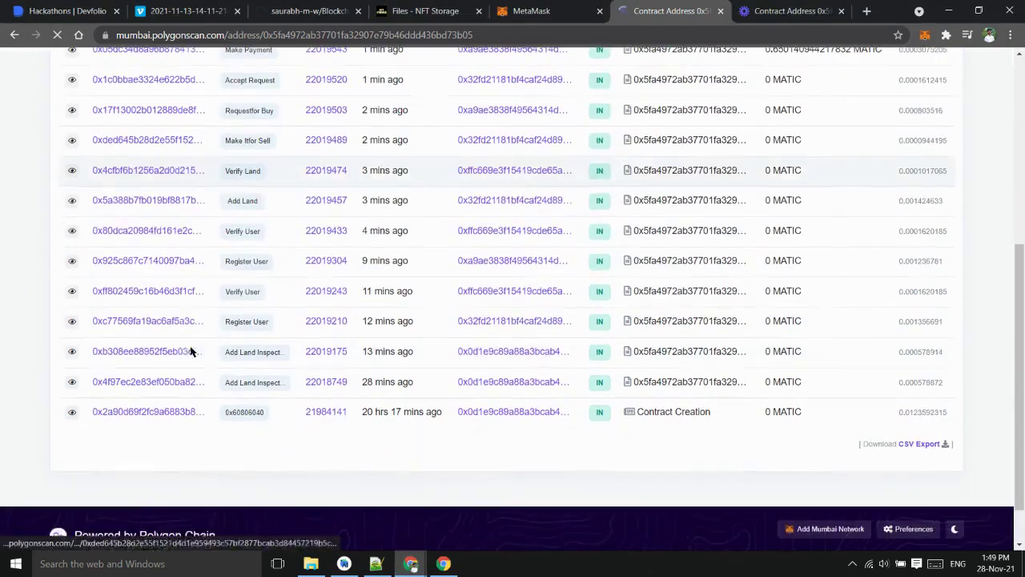
{"action": "scroll", "coordinate": [223, 209], "scroll_direction": "up", "scroll_amount": 1}
{"action": "scroll", "coordinate": [224, 210], "scroll_direction": "up", "scroll_amount": 3}
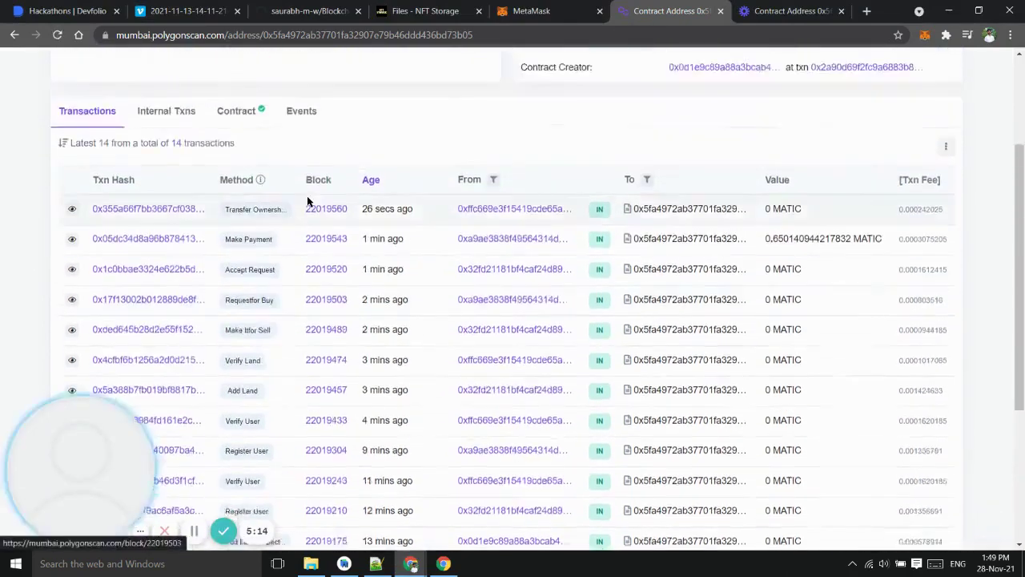